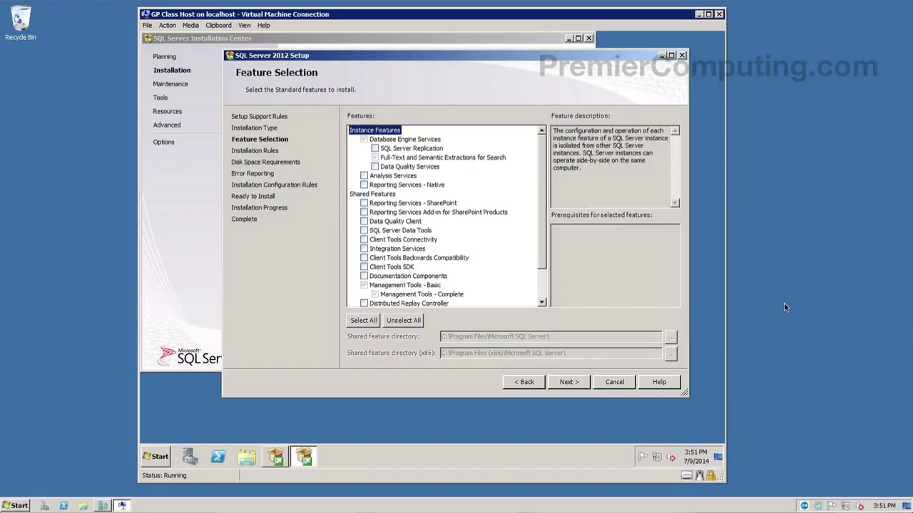
- Add Reporting Services - Native to the SQL Server 2012 features and continue setup
left_click(390, 186)
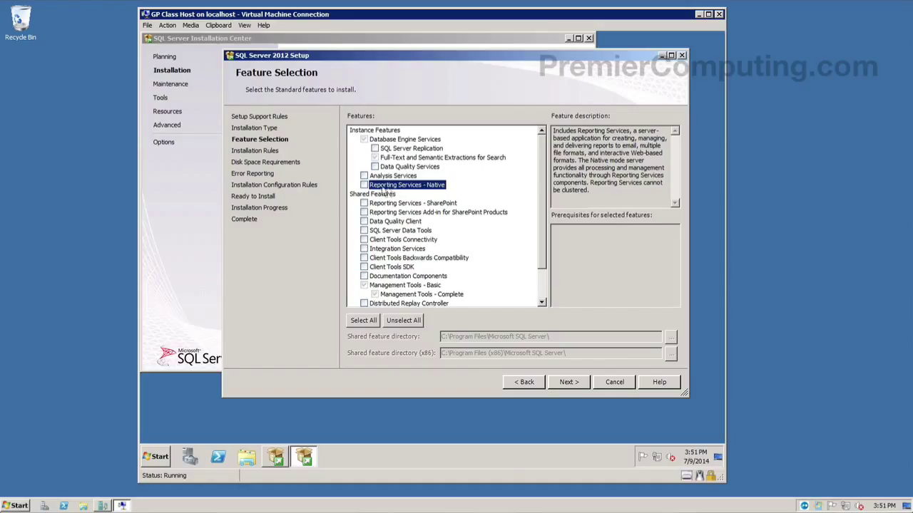
left_click(364, 185)
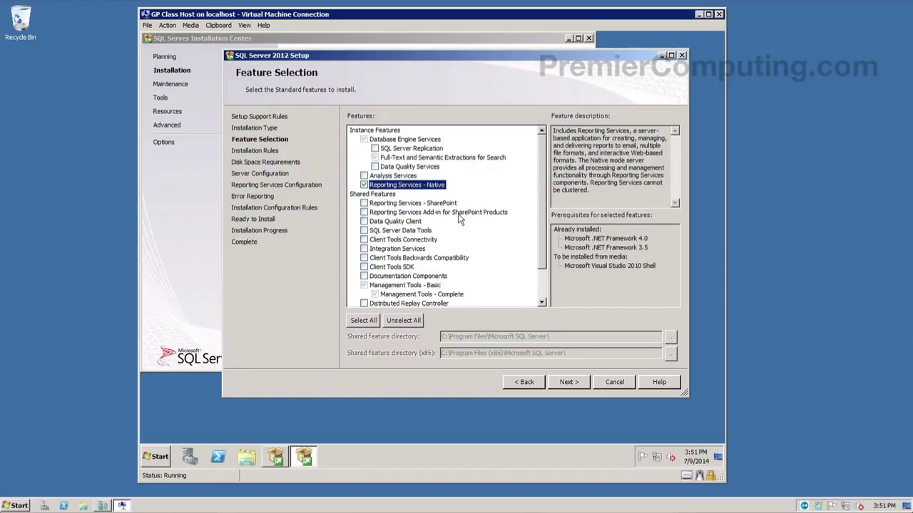
left_click(564, 383)
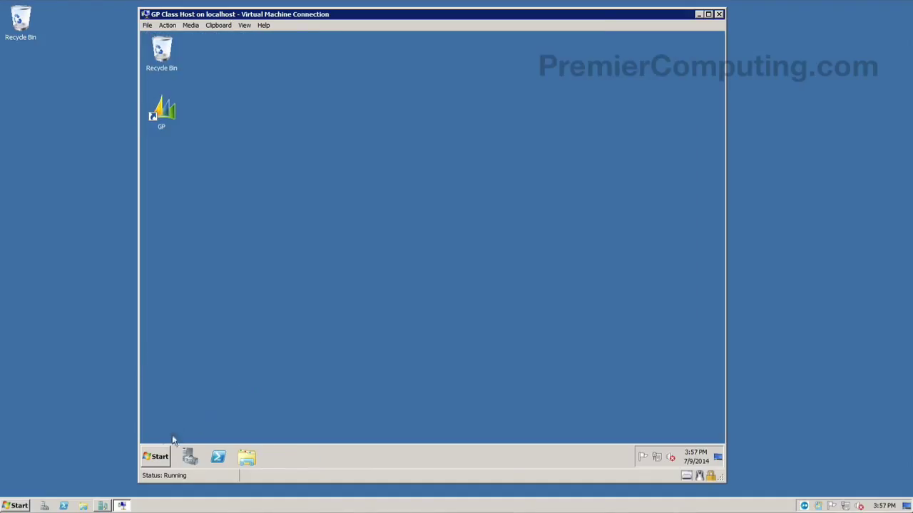
- Launch Reporting Services Configuration Manager from Configuration Tools and connect to the MSSQLSERVER report server
left_click(157, 459)
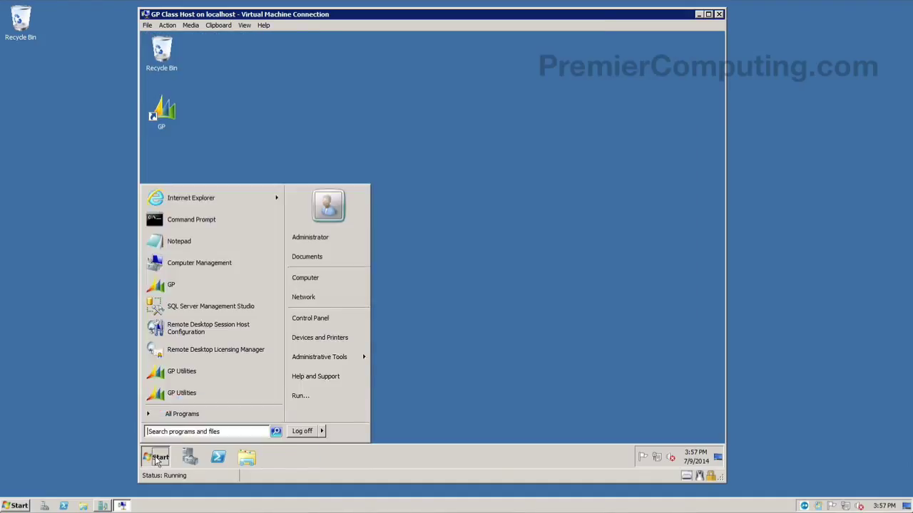
left_click(202, 421)
left_click(202, 275)
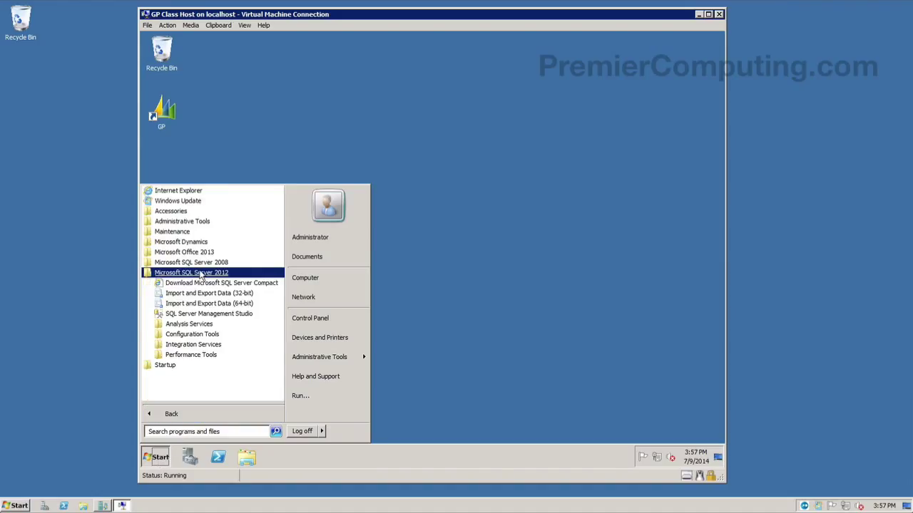
left_click(205, 335)
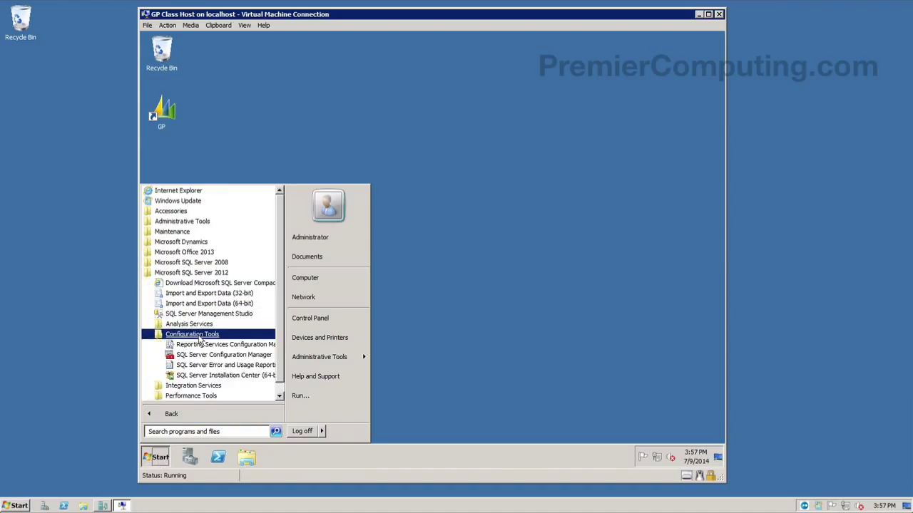
left_click(248, 346)
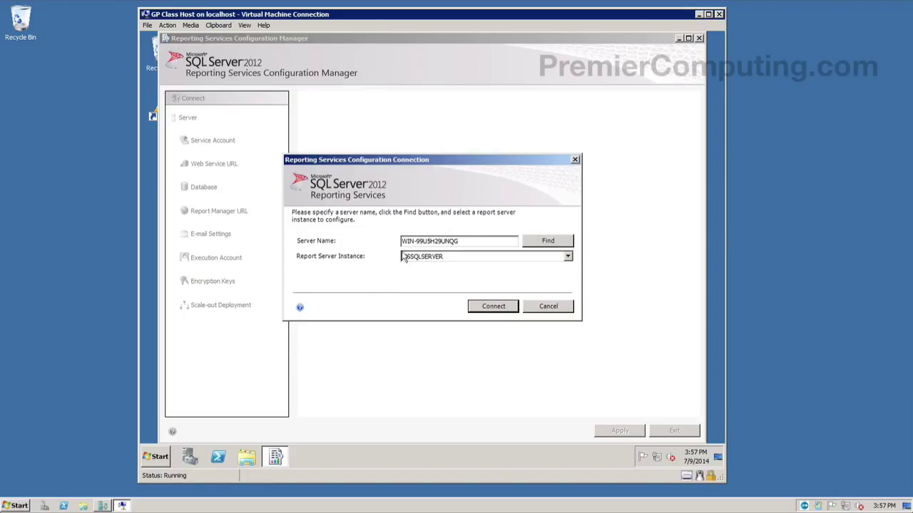
left_click(488, 308)
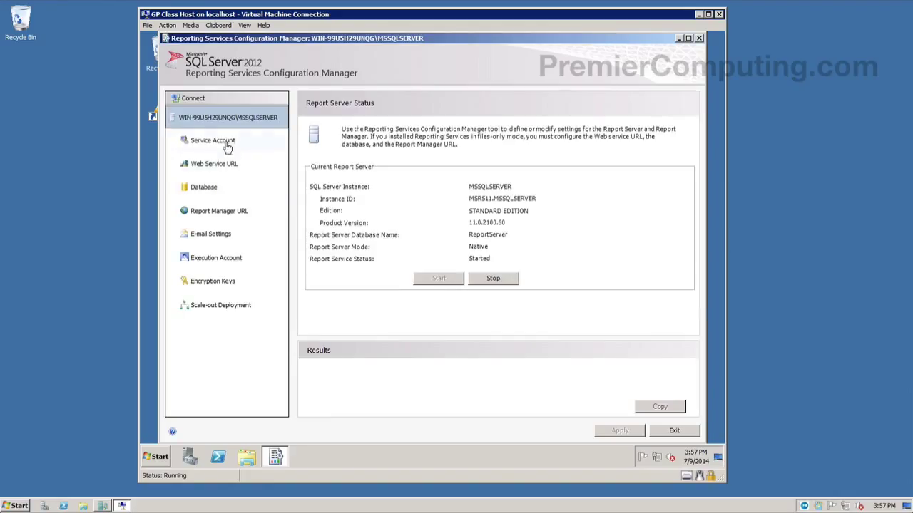
- Review the Web Service URL and Report Manager URL pages, then close the configuration manager
left_click(213, 163)
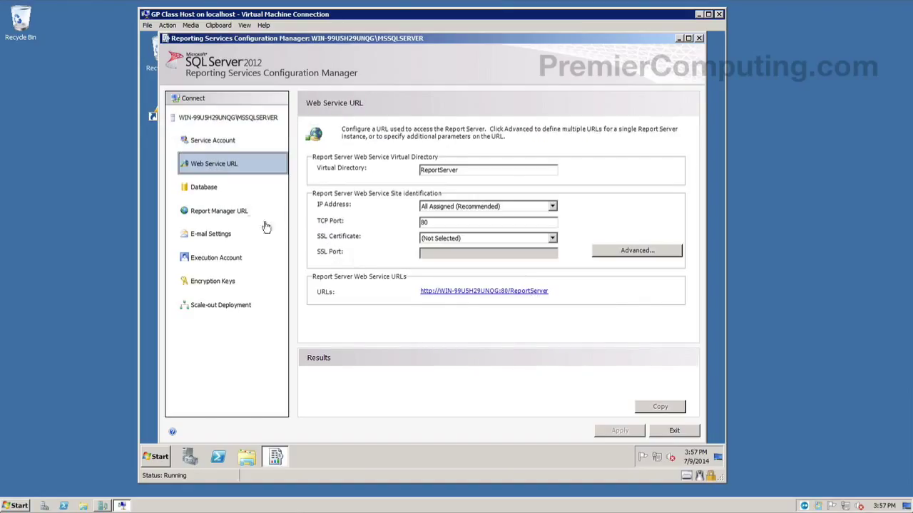
left_click(203, 214)
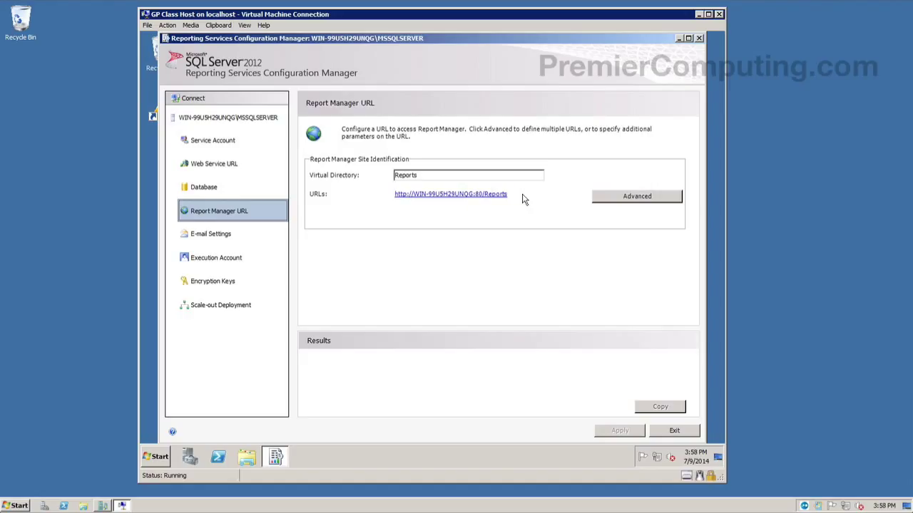
left_click(699, 39)
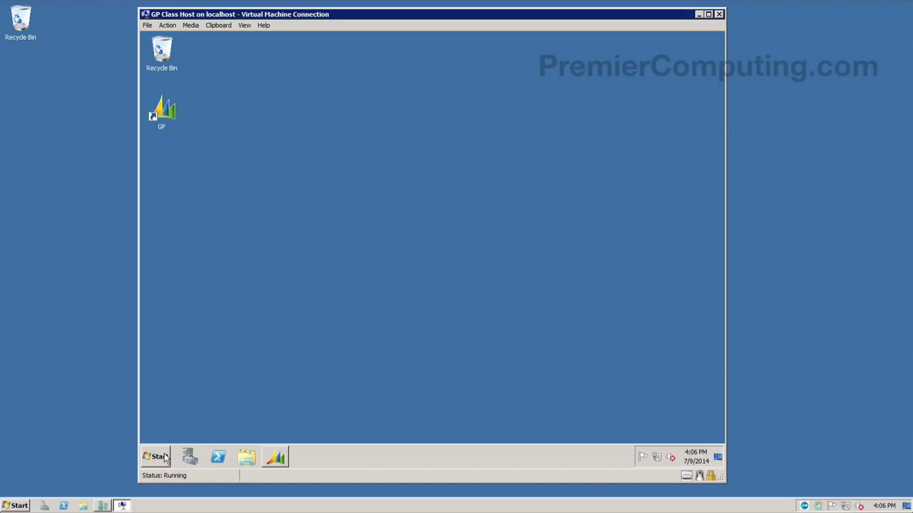
- Bring up the Start menu on the virtual machine's desktop
left_click(157, 457)
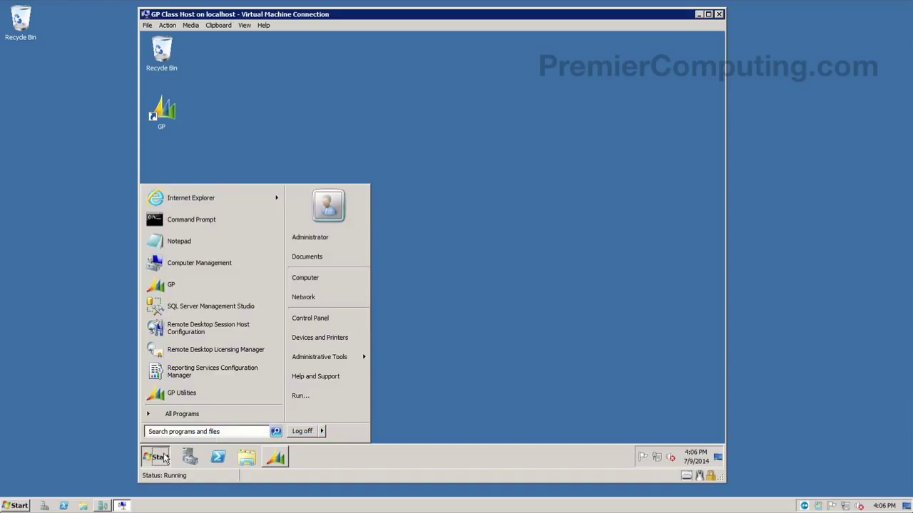
- Browse to C:\Program Files\Microsoft SQL Server\MSRS11.MSSQLSERVER\Reporting Services\ReportServer
left_click(317, 284)
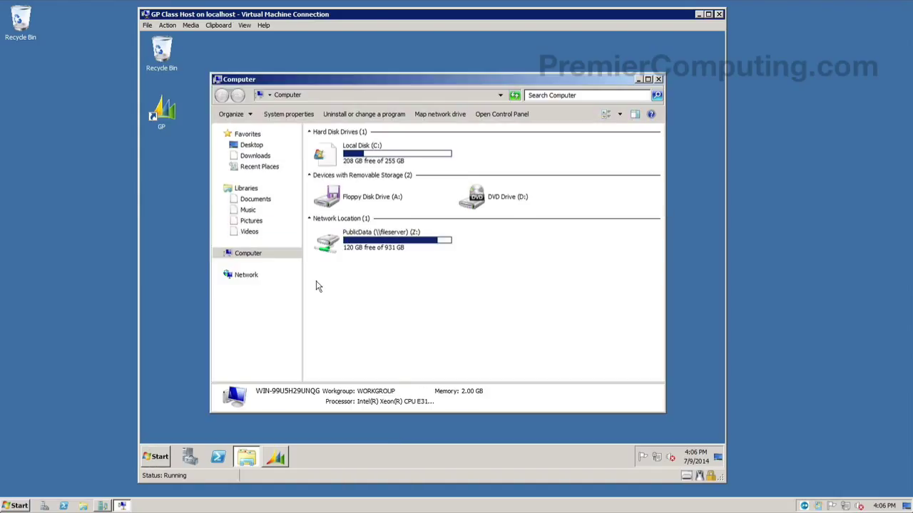
left_click(376, 154)
double_click(376, 155)
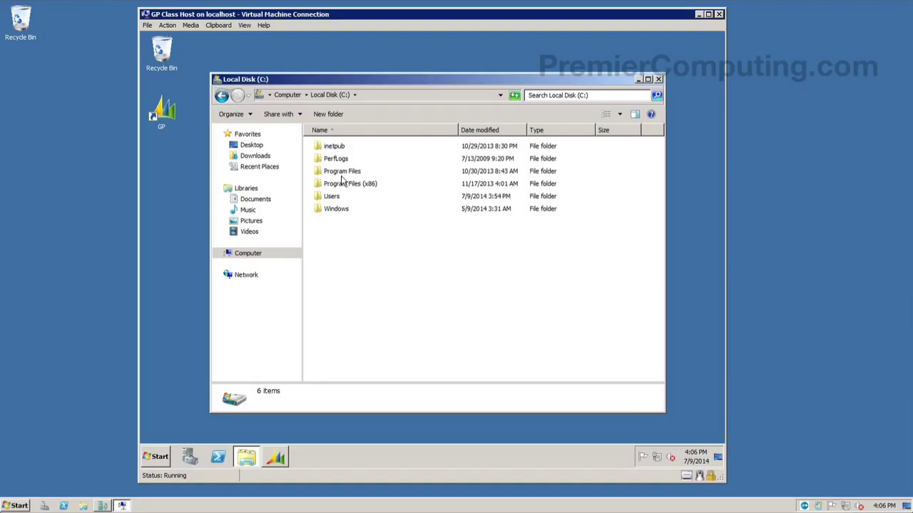
double_click(342, 174)
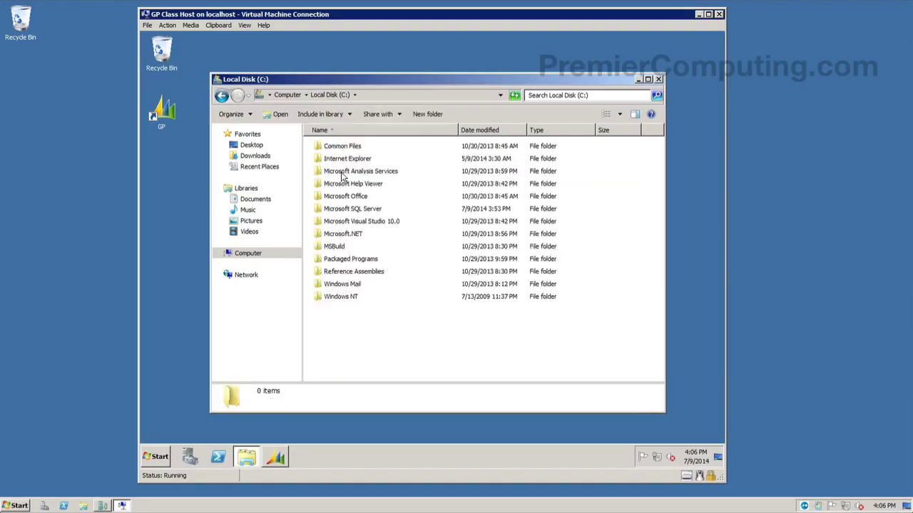
left_click(341, 208)
double_click(341, 208)
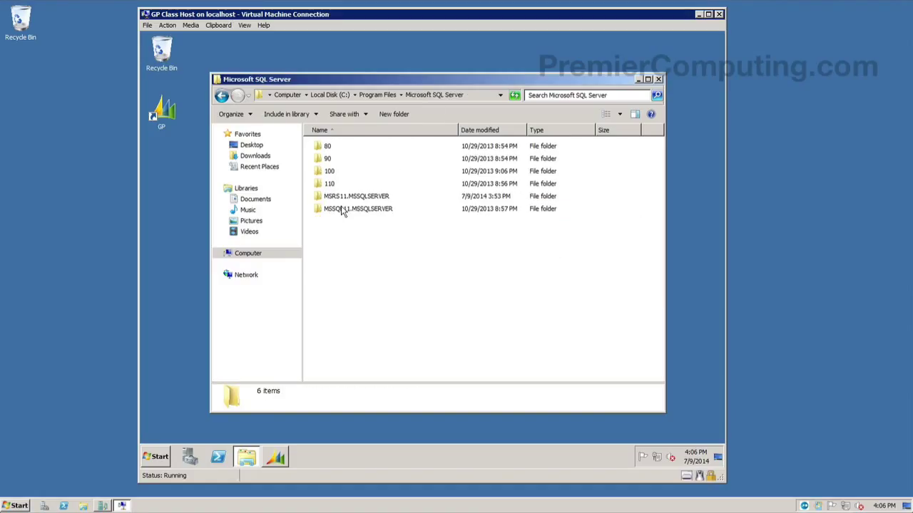
left_click(330, 199)
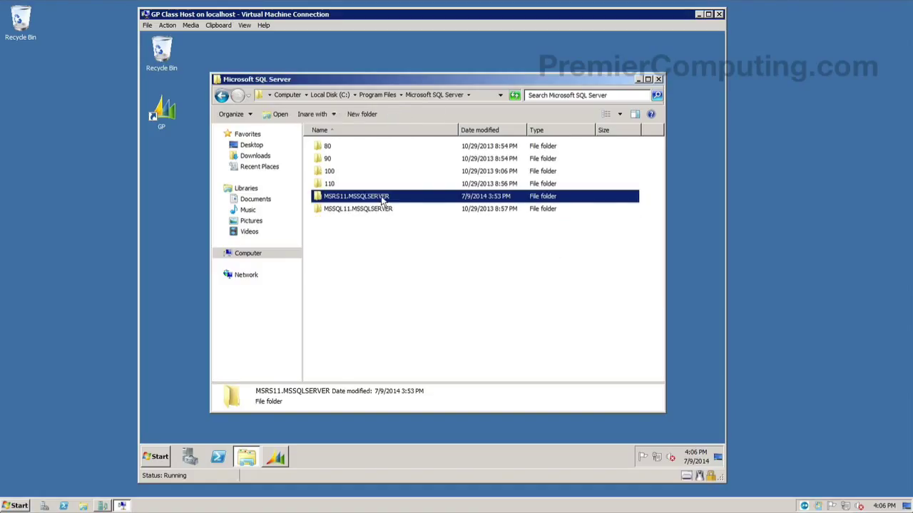
mouse_move(333, 204)
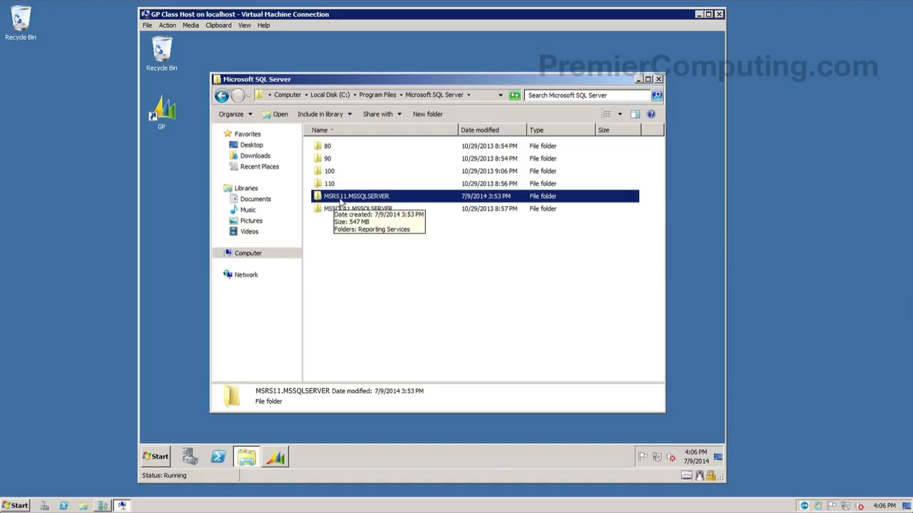
double_click(332, 202)
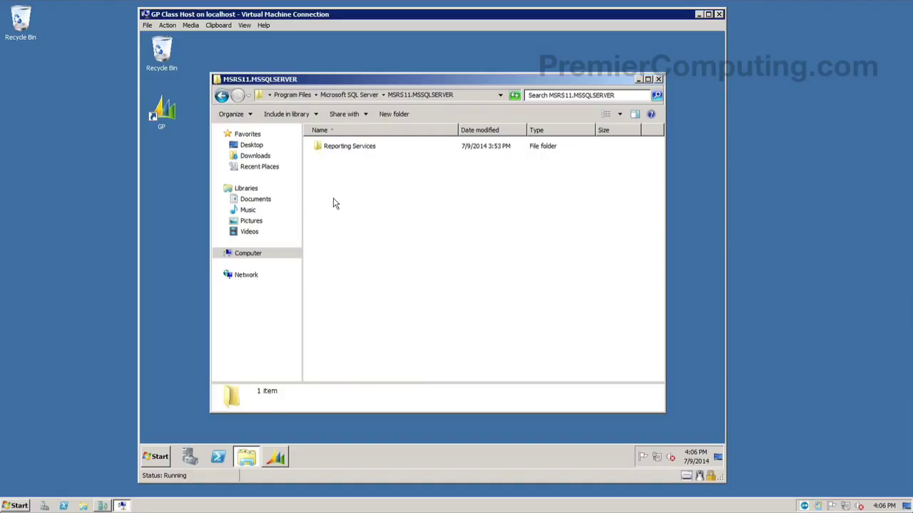
double_click(358, 152)
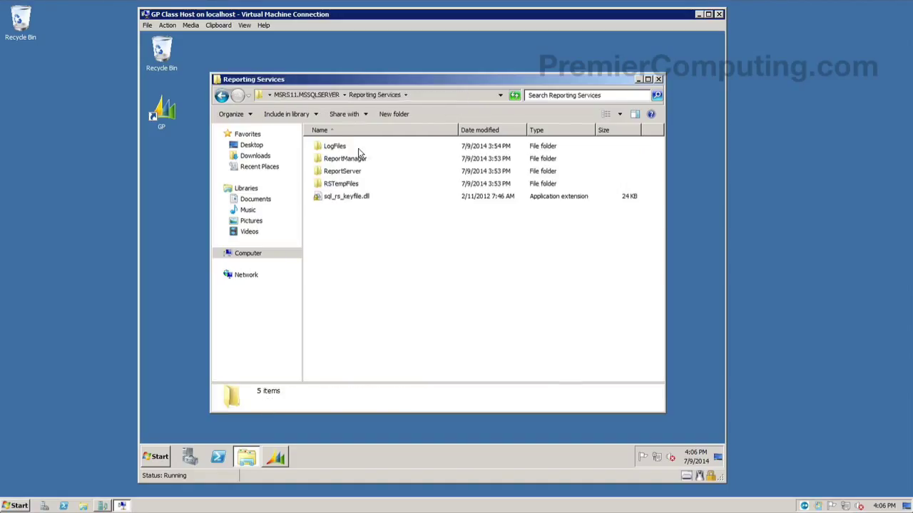
left_click(354, 173)
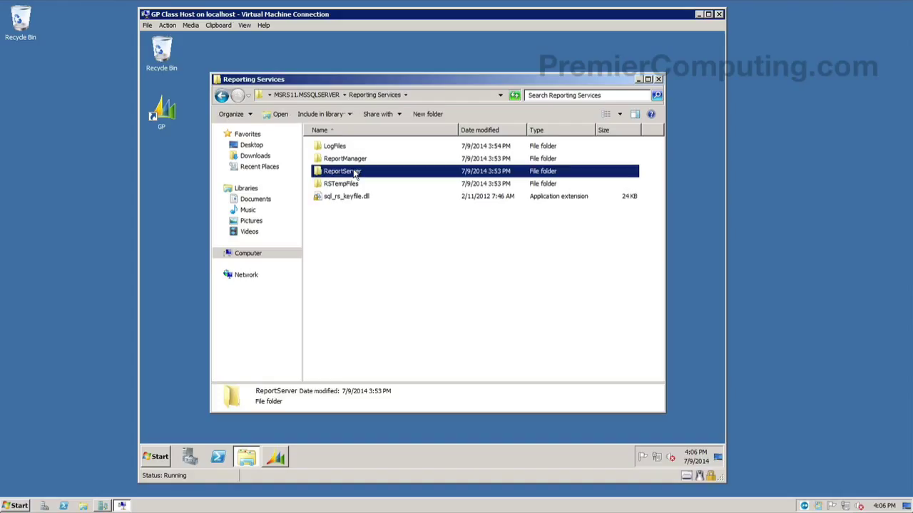
double_click(390, 175)
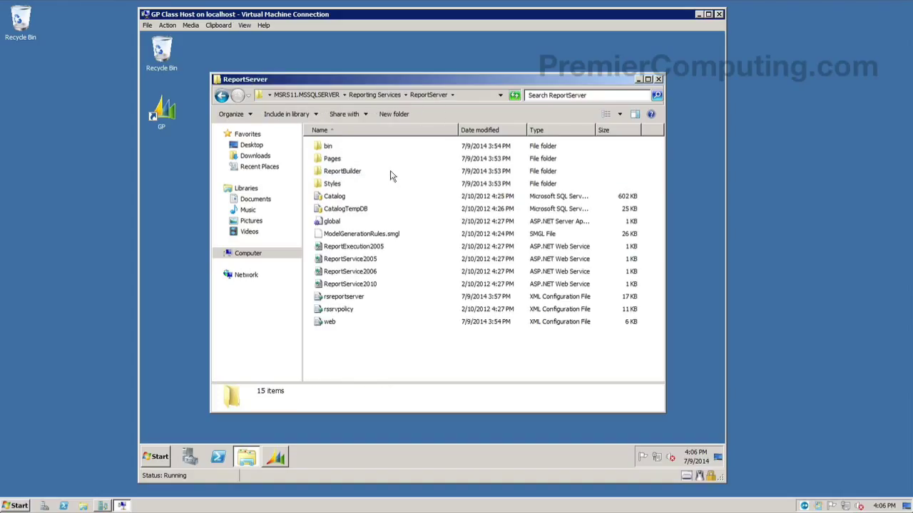
- Open the folder's web.config file in Notepad
left_click(335, 325)
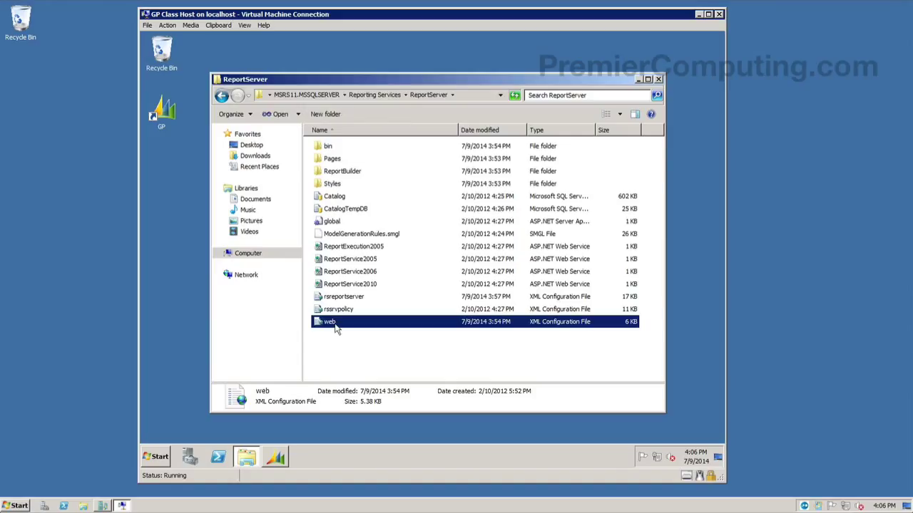
right_click(335, 328)
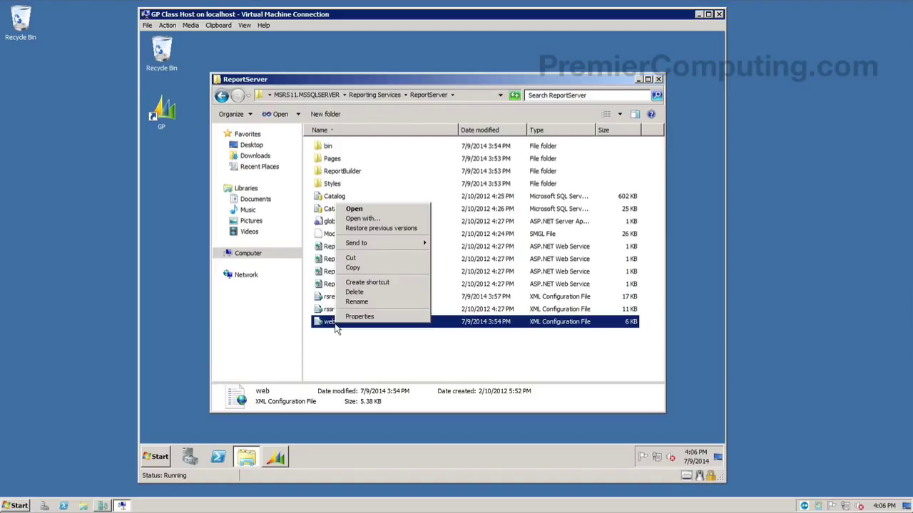
left_click(378, 221)
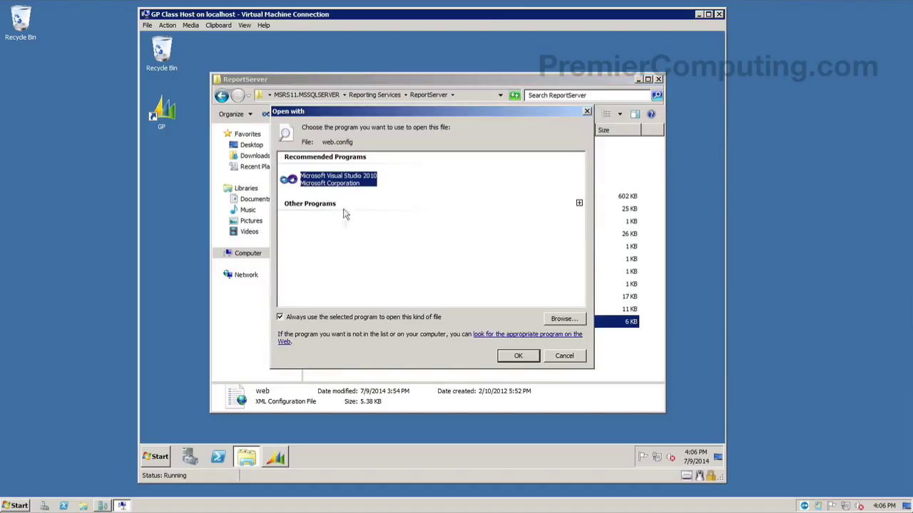
left_click(579, 204)
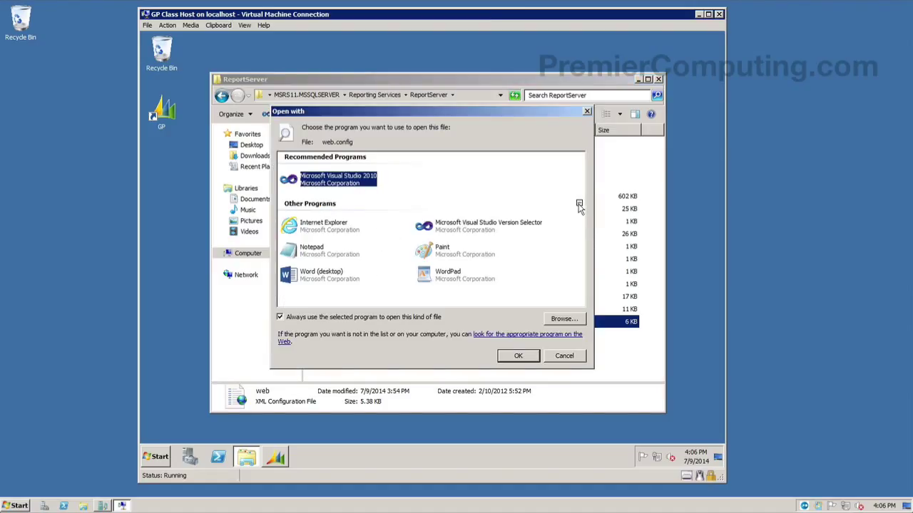
left_click(318, 249)
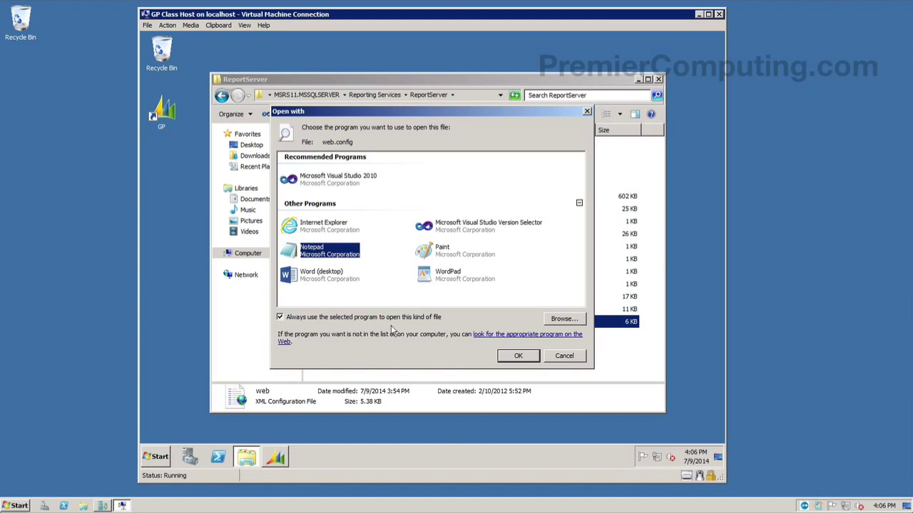
left_click(517, 357)
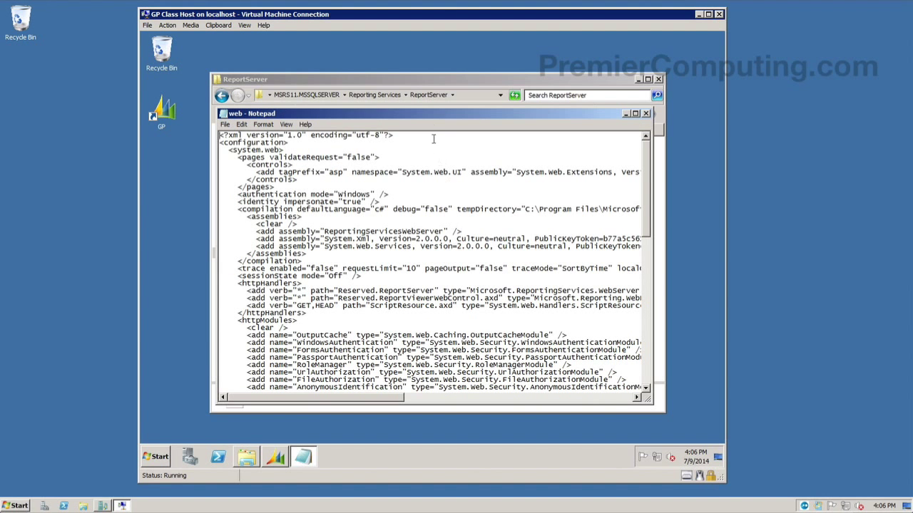
- Maximize Notepad and place the cursor after executionTimeout="9000" on the httpRuntime line
double_click(429, 114)
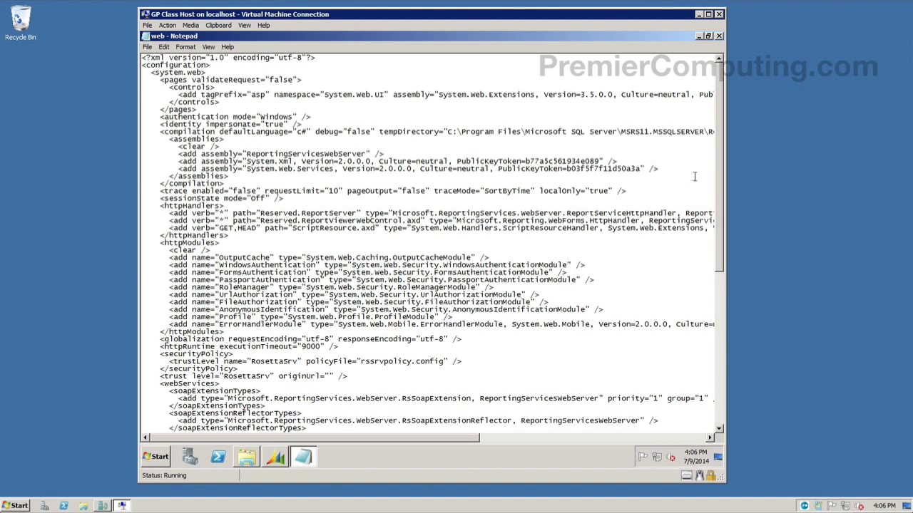
left_click_drag(721, 159, 716, 184)
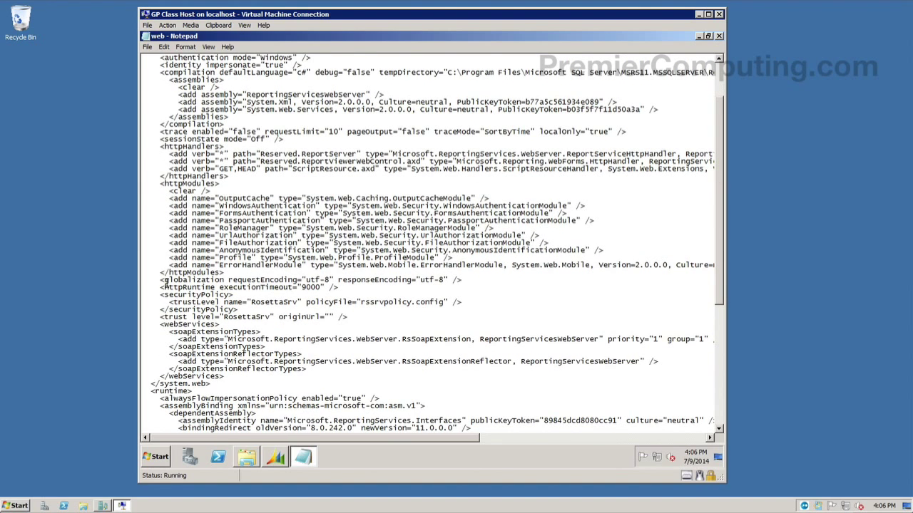
left_click_drag(163, 287, 324, 288)
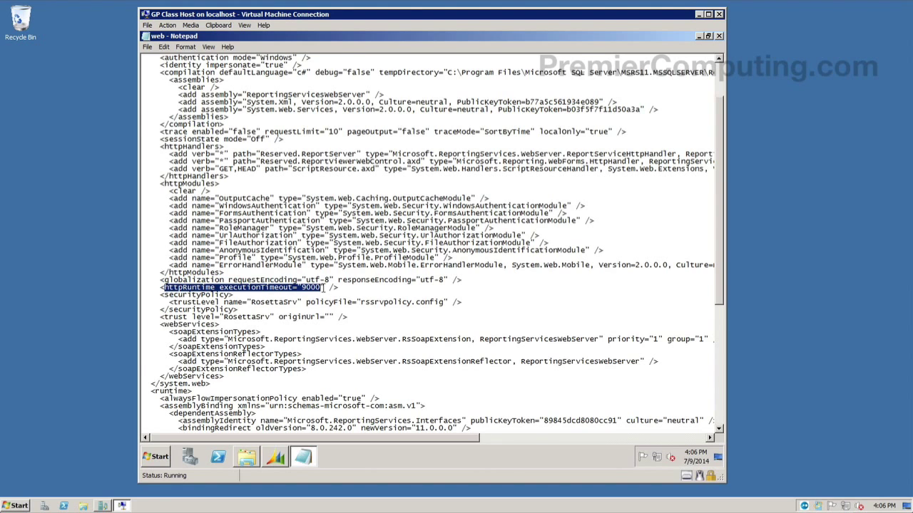
left_click(325, 287)
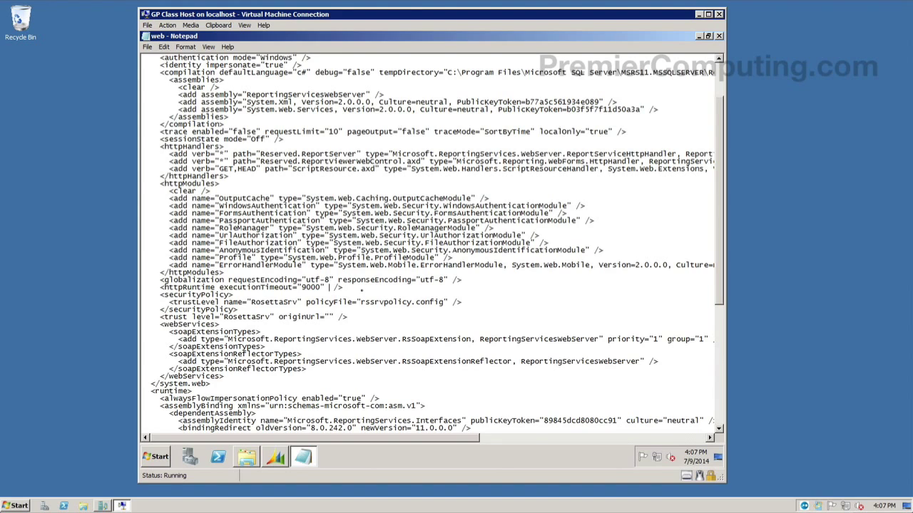
- Insert maxRequestLength="20960" from the VM clipboard after the 9000 value
left_click(218, 25)
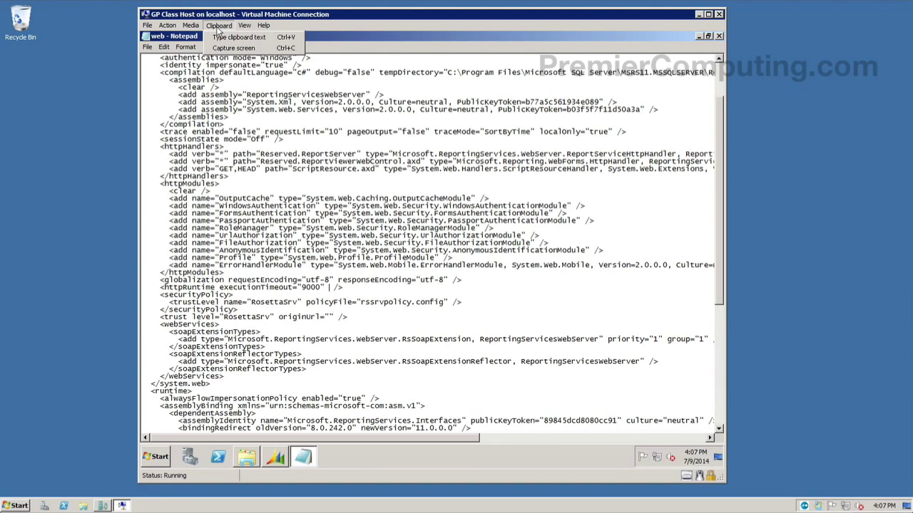
left_click(221, 39)
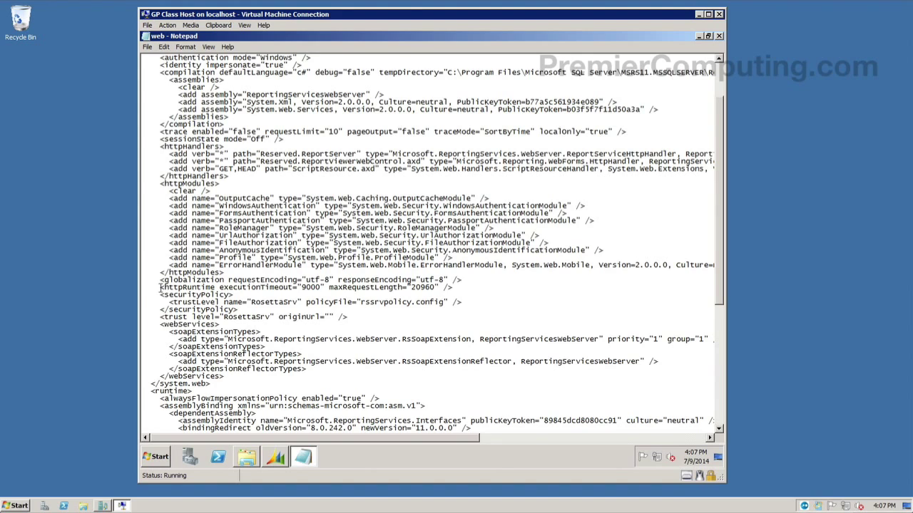
left_click_drag(161, 287, 455, 288)
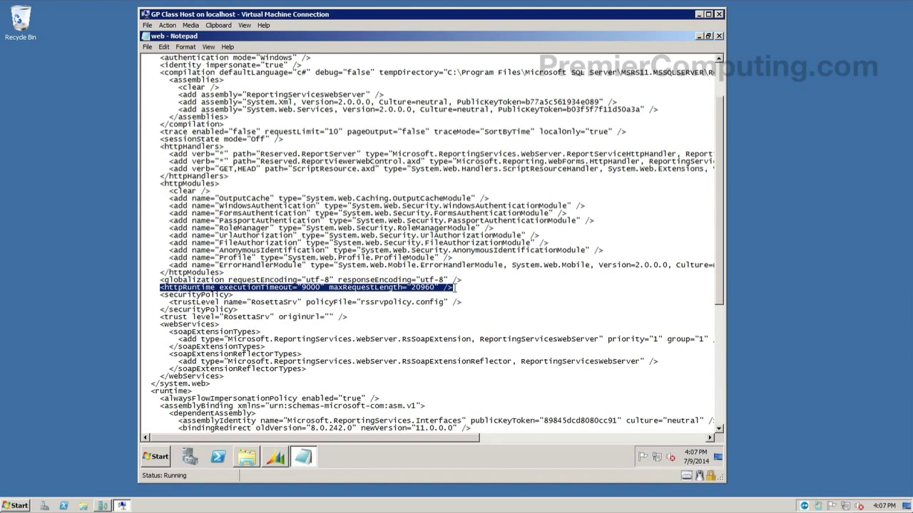
left_click(461, 289)
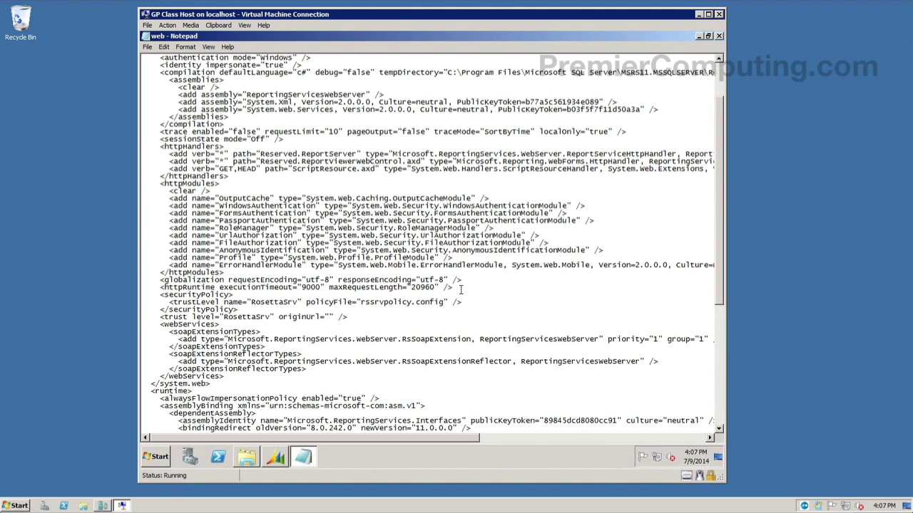
left_click(147, 47)
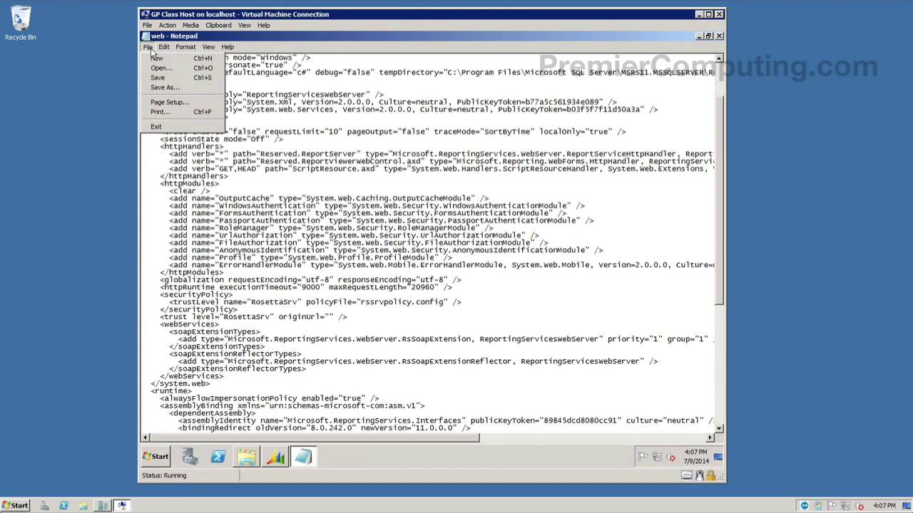
- Save web.config, then close Notepad and the ReportServer folder window
left_click(157, 78)
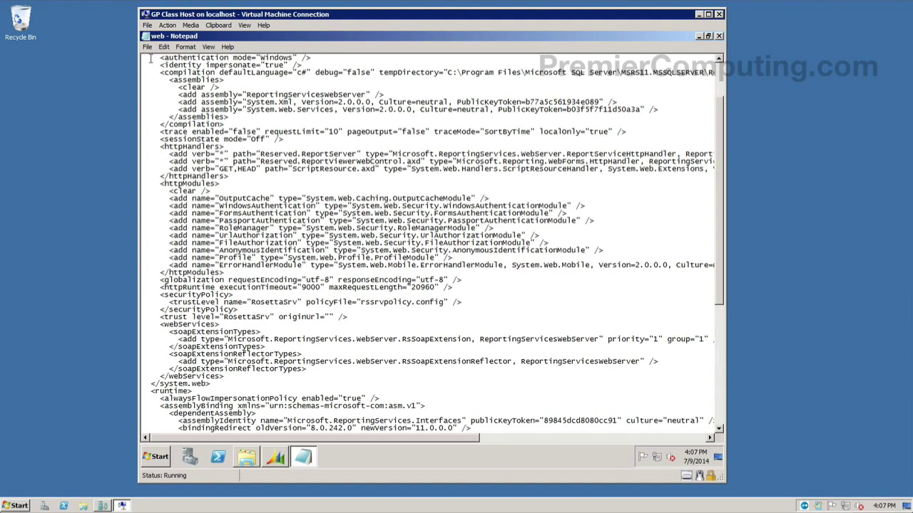
double_click(147, 35)
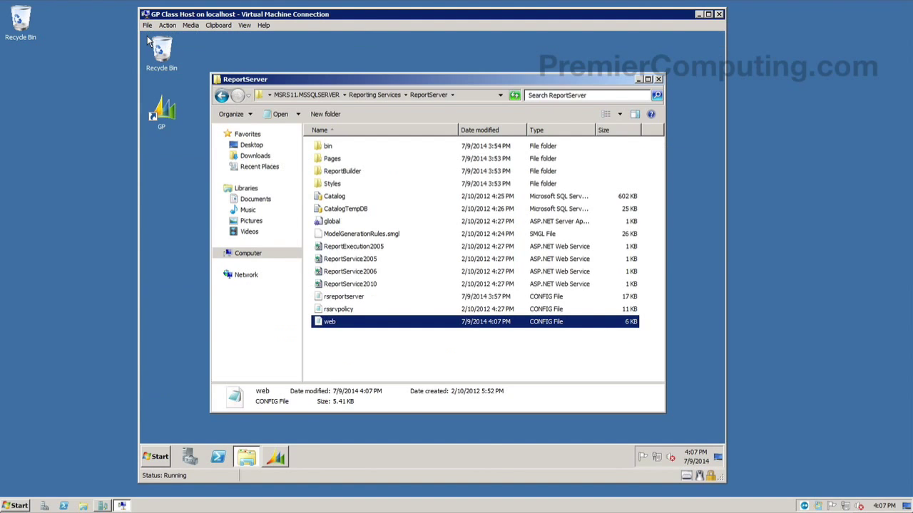
double_click(218, 80)
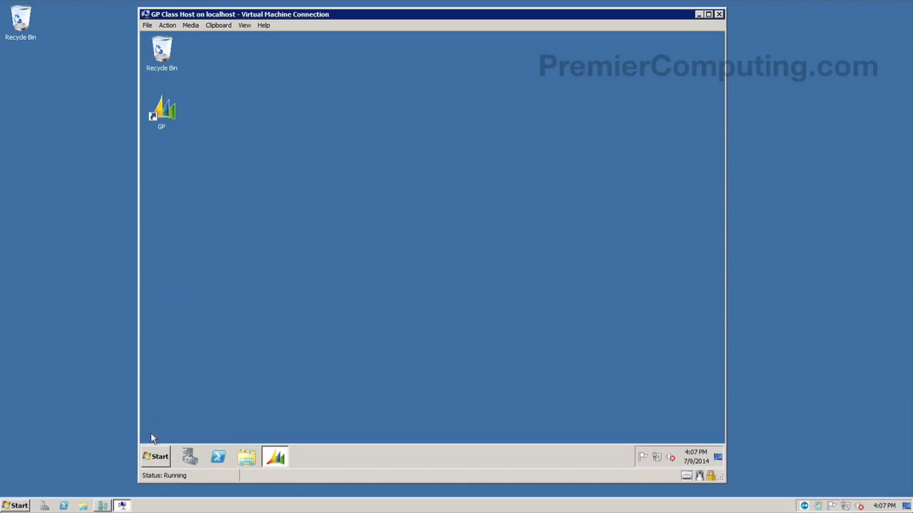
- Relaunch Reporting Services Configuration Manager, connect to MSSQLSERVER, and stop then start the service
left_click(152, 451)
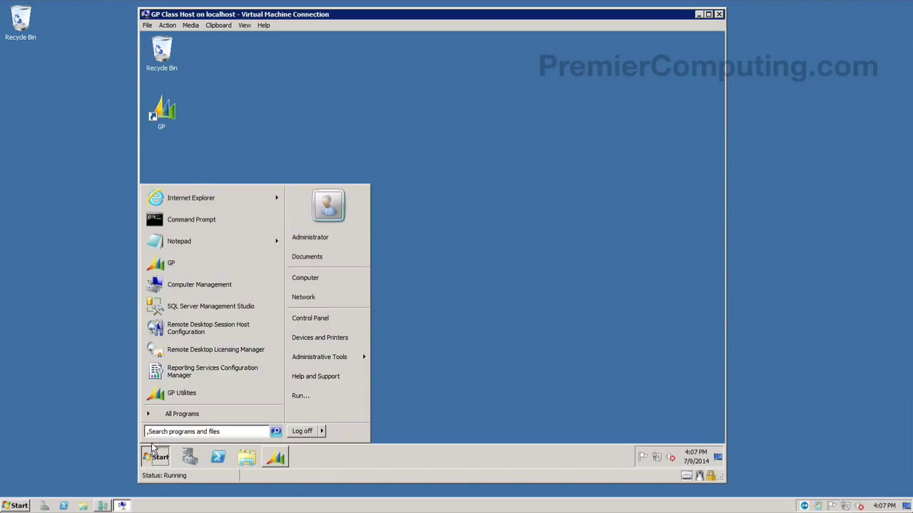
left_click(179, 419)
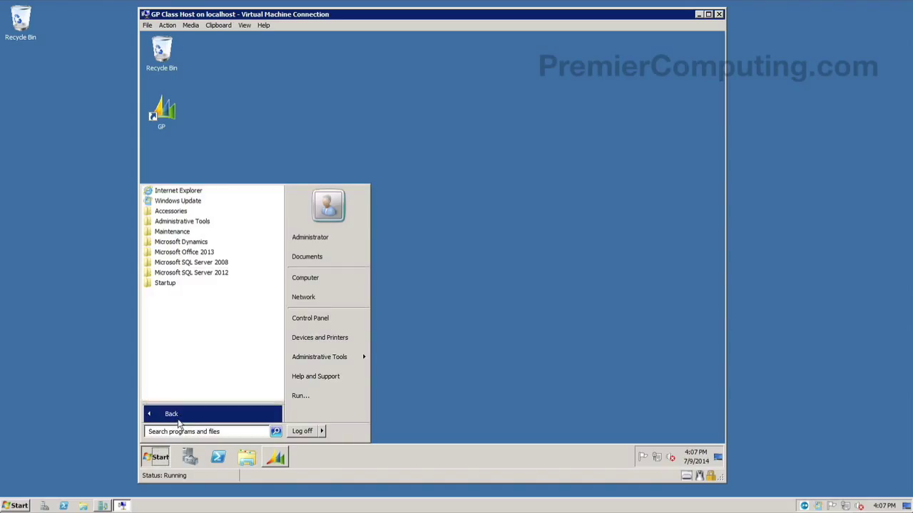
left_click(209, 274)
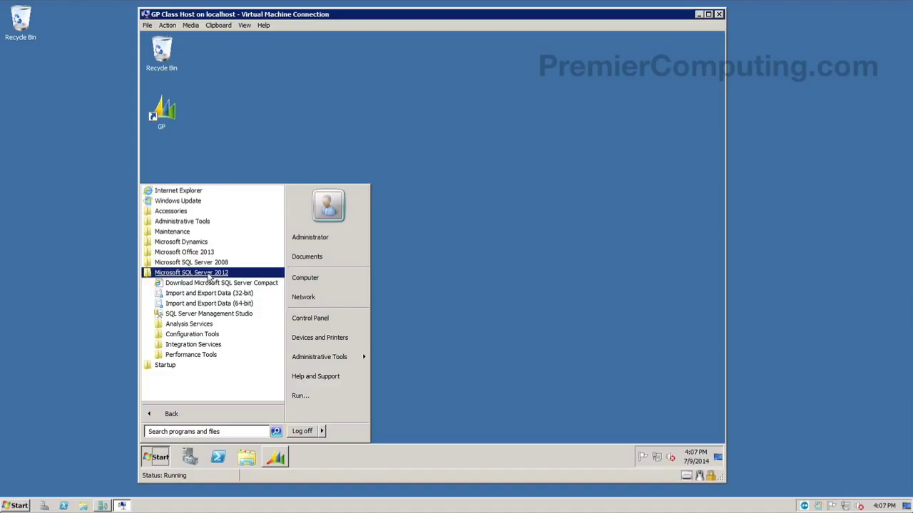
left_click(211, 335)
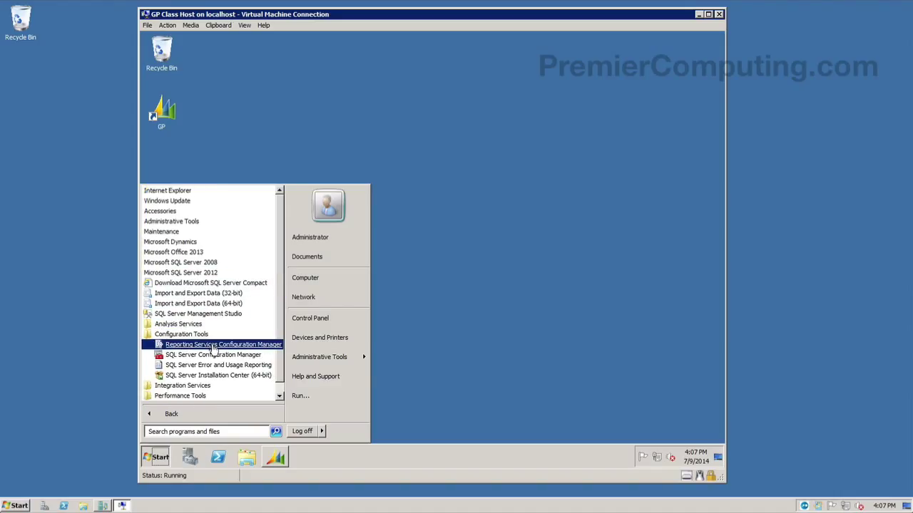
left_click(213, 345)
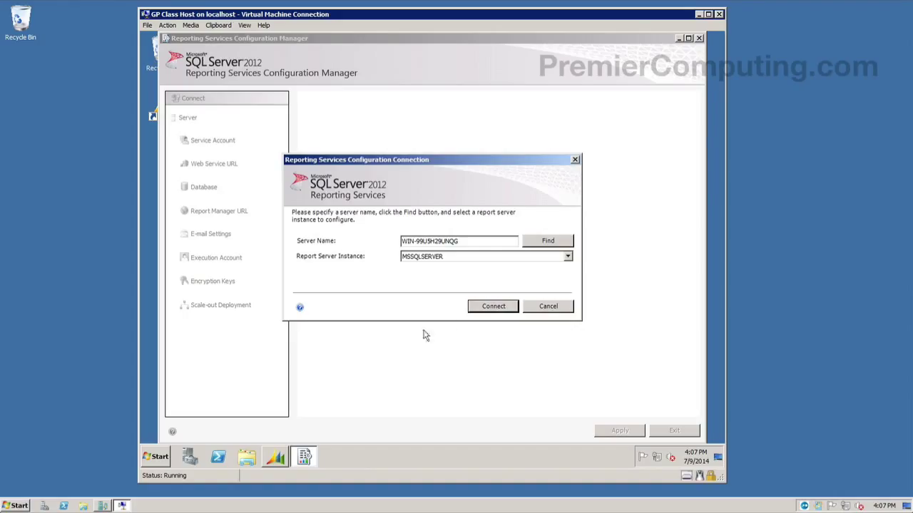
left_click(479, 308)
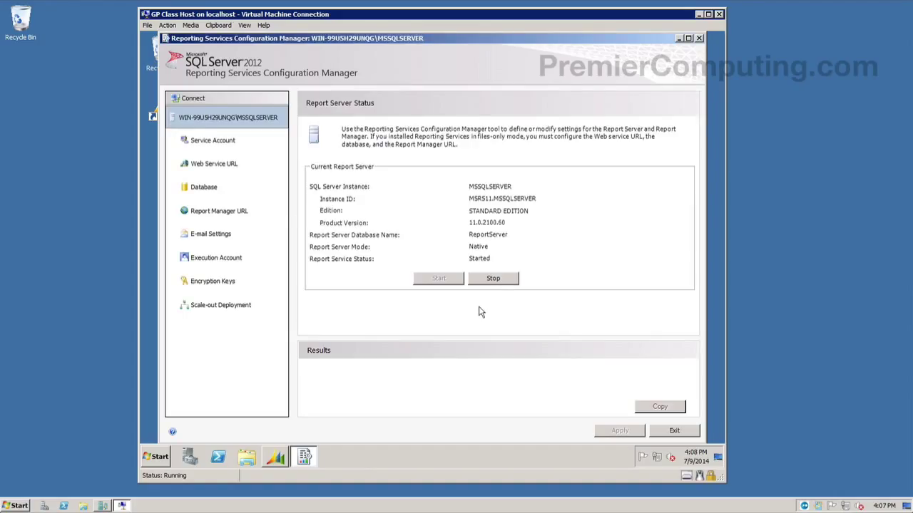
left_click(500, 286)
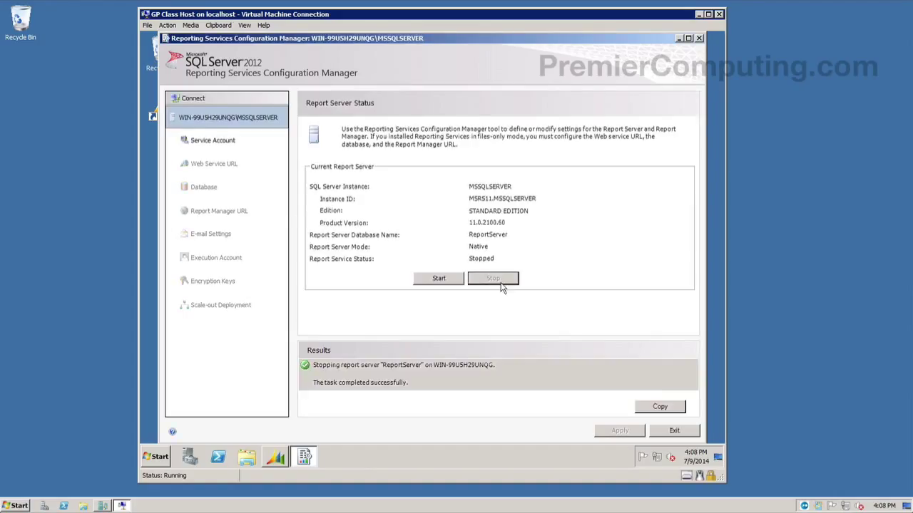
left_click(454, 281)
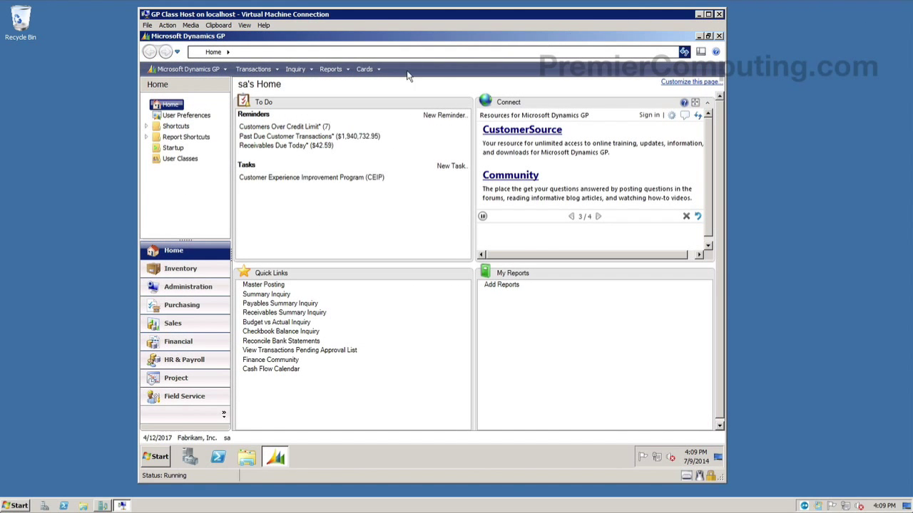
- Open Reporting Tools Setup via Dynamics GP Tools > Setup > System
left_click(218, 71)
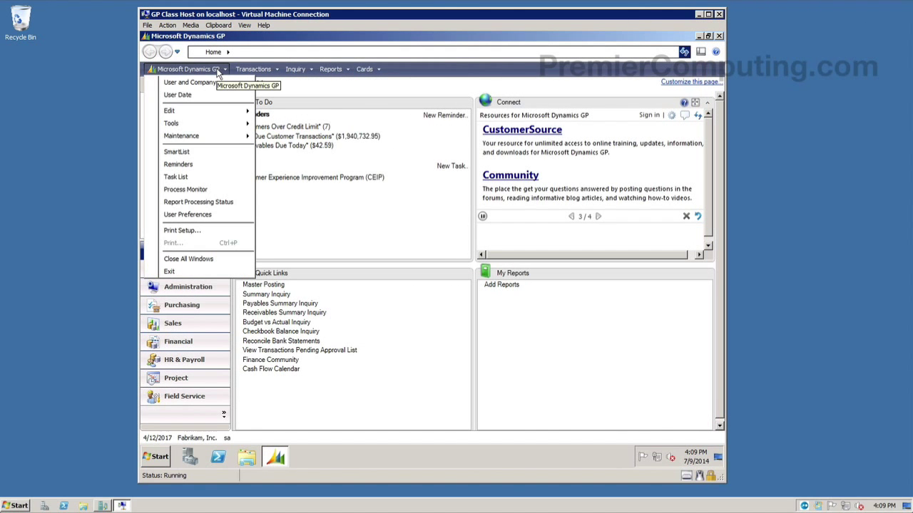
mouse_move(236, 123)
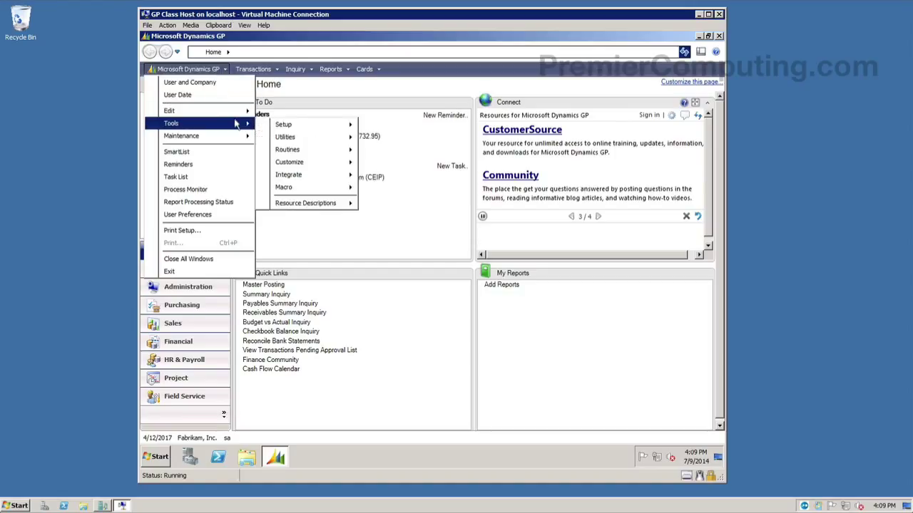
mouse_move(330, 124)
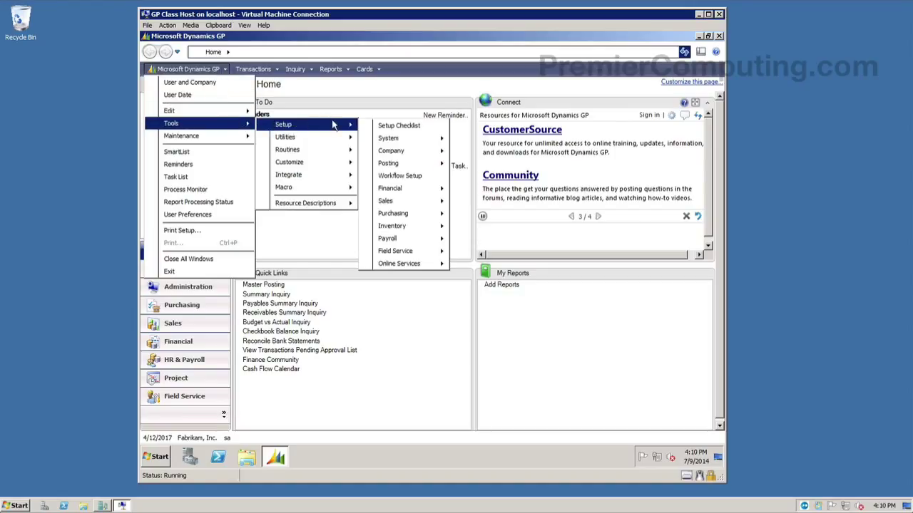
mouse_move(421, 143)
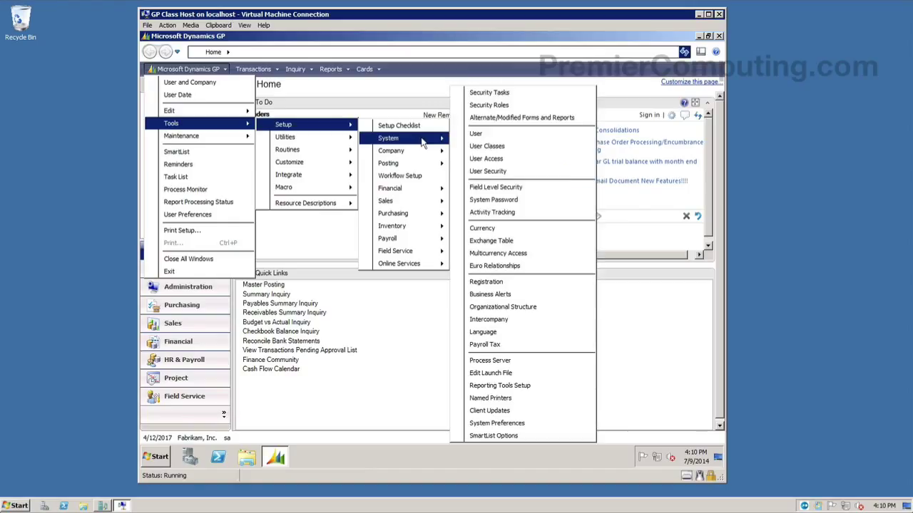
left_click(562, 389)
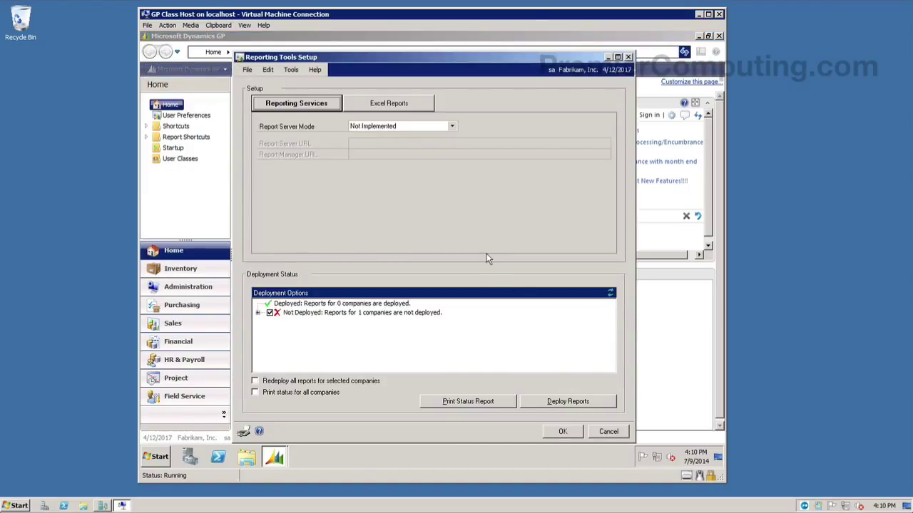
- Set the Report Server Mode to Native
left_click(450, 127)
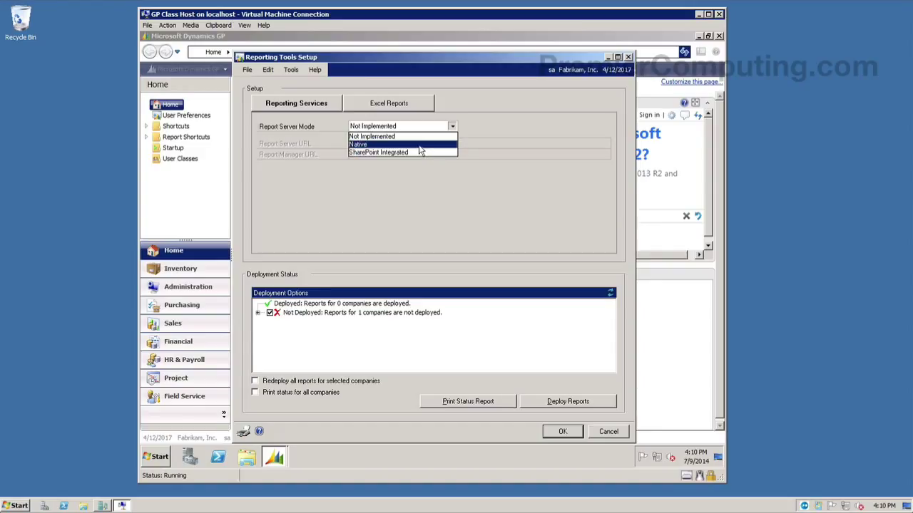
left_click(421, 145)
left_click(420, 145)
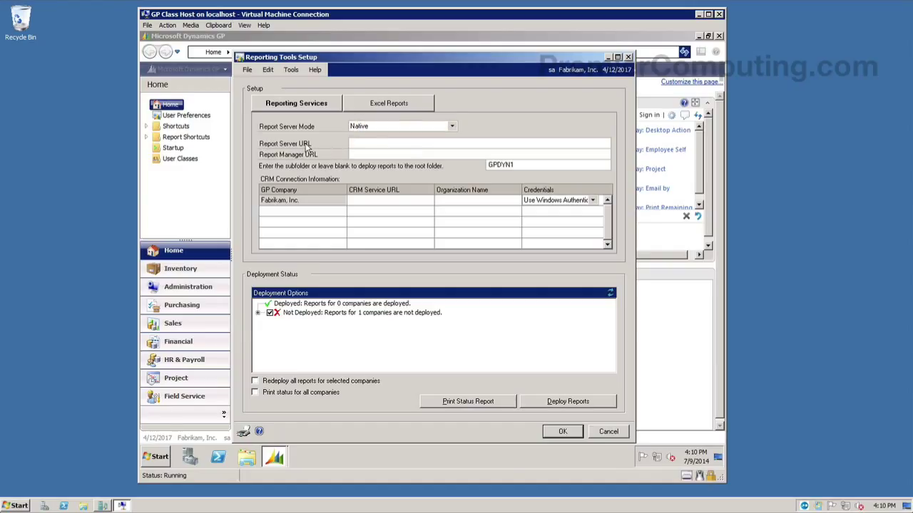
- Launch Reporting Services Configuration Manager and connect to the local MSSQLSERVER report server
left_click(156, 456)
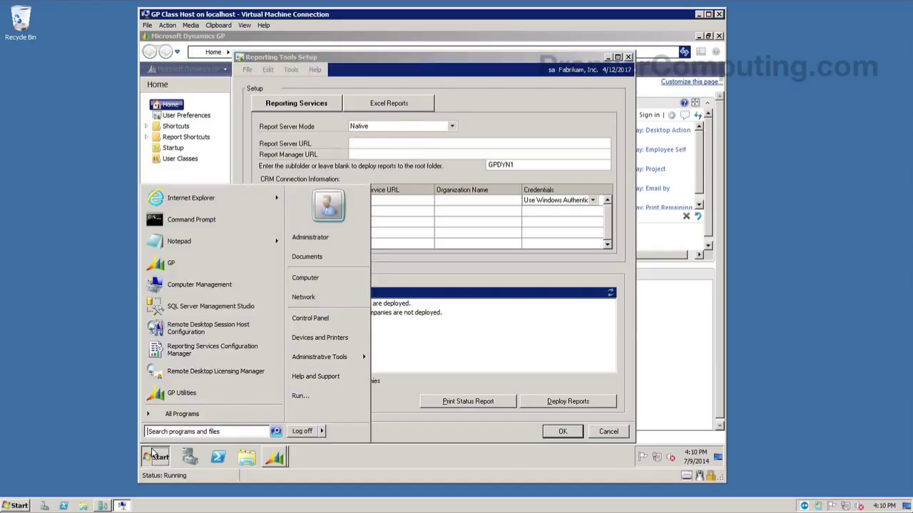
left_click(182, 415)
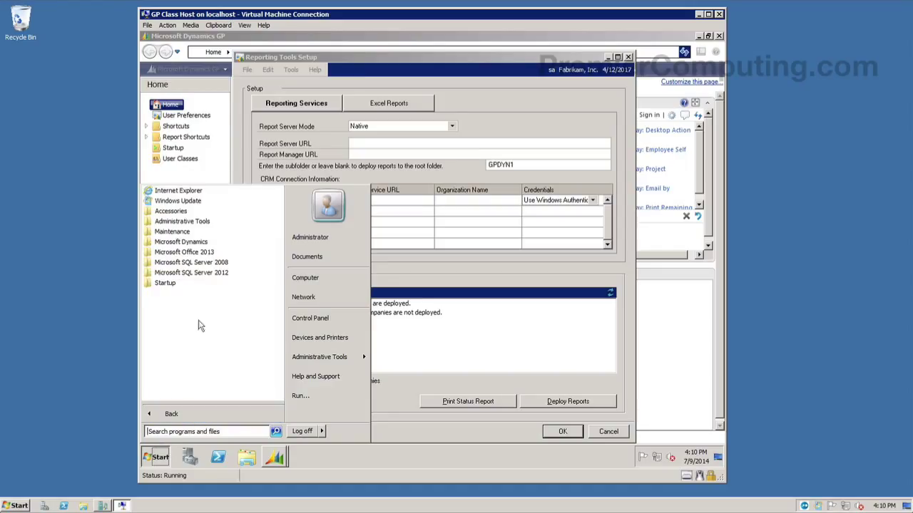
left_click(203, 277)
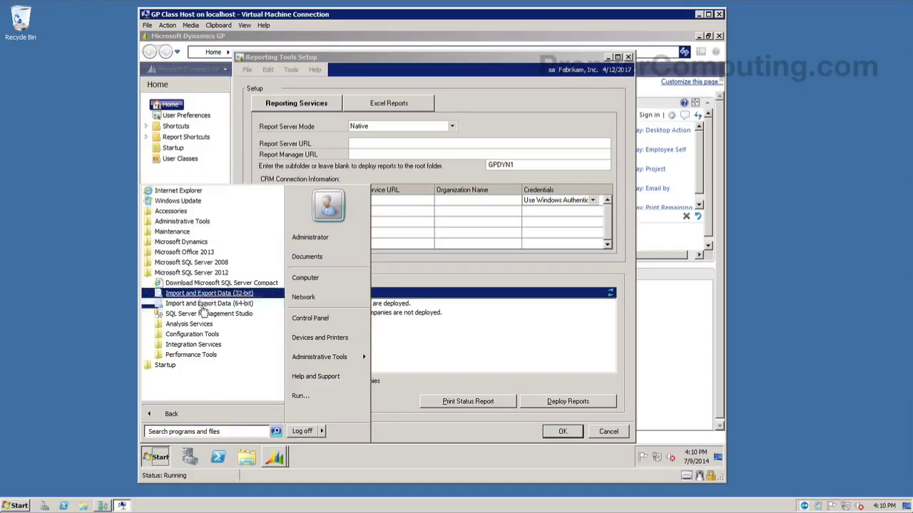
left_click(204, 335)
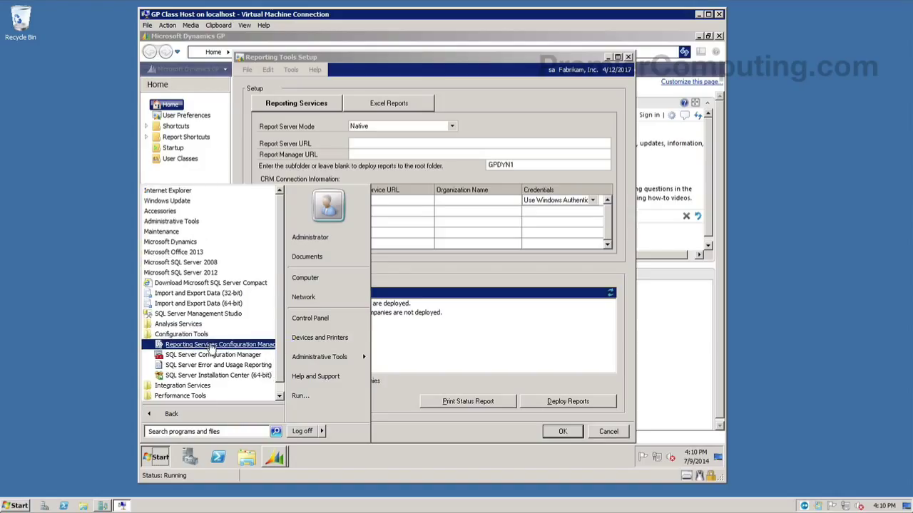
left_click(211, 345)
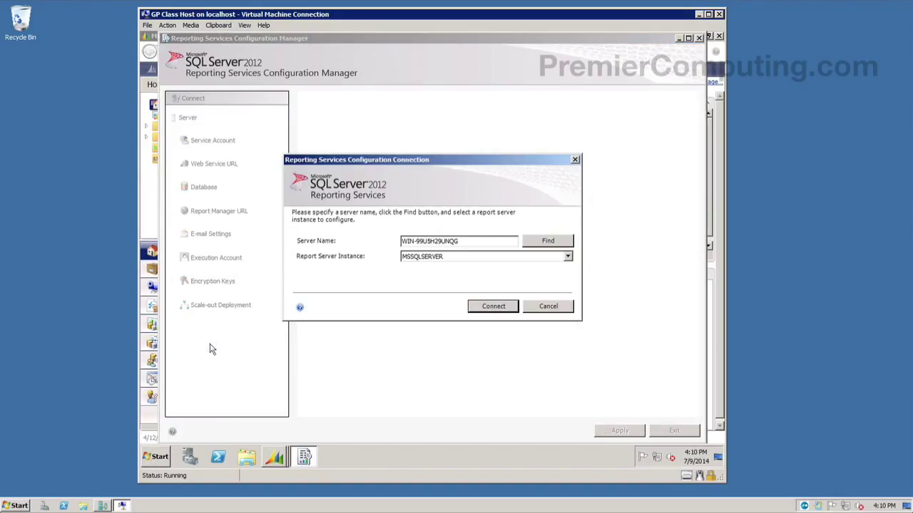
left_click(485, 306)
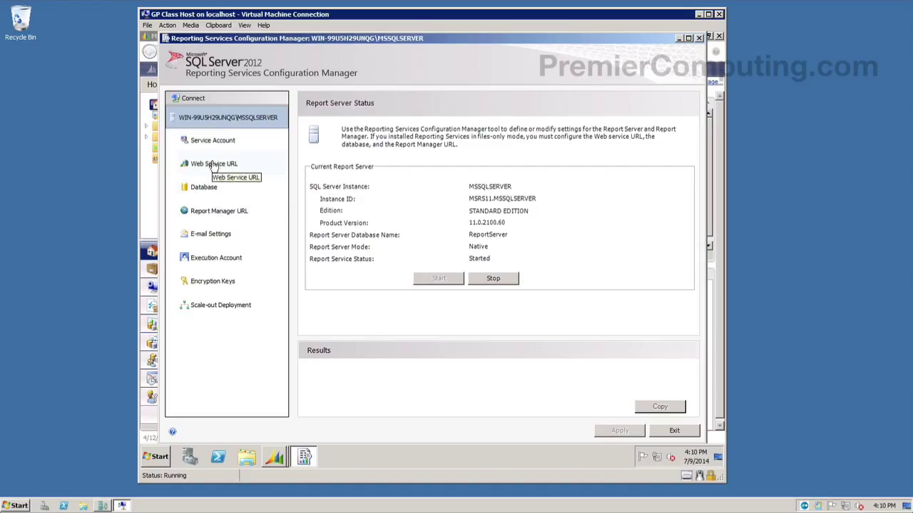
- Open the ReportServer web service URL in Internet Explorer and copy its address
left_click(214, 213)
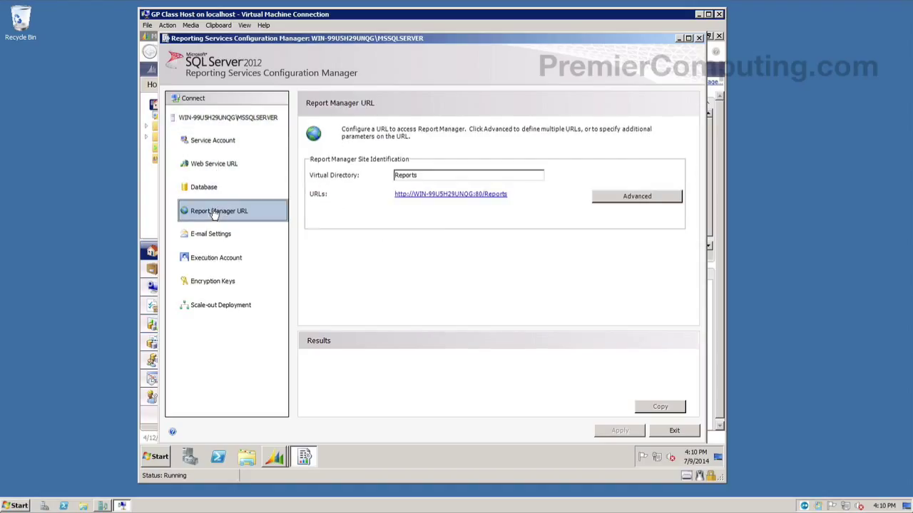
left_click(213, 168)
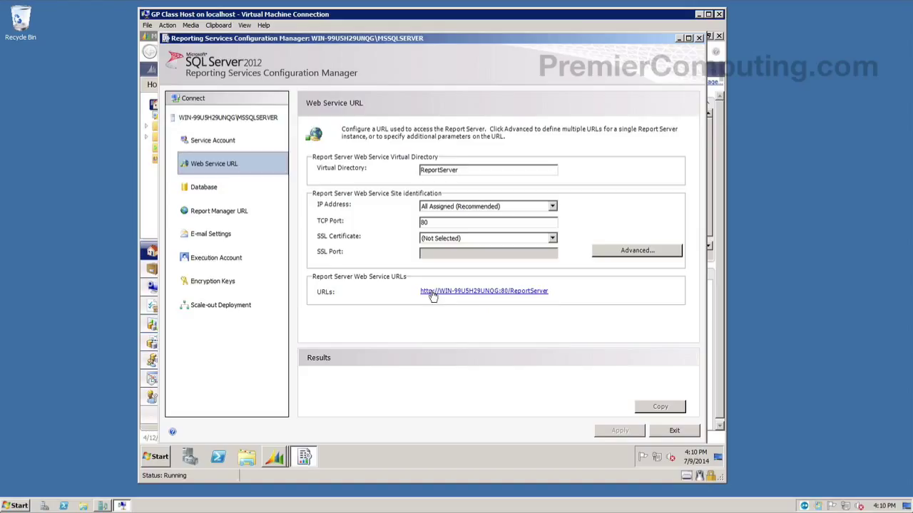
left_click(443, 297)
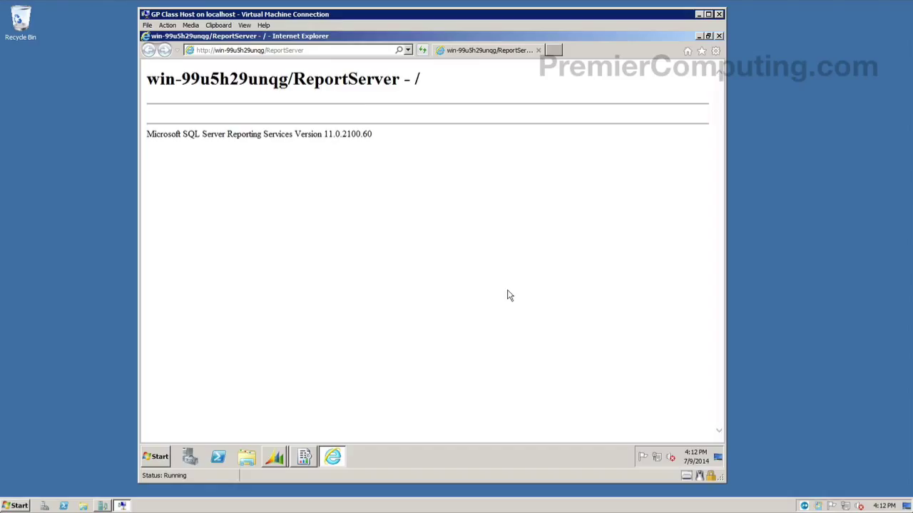
left_click(326, 51)
key("ctrl+c")
right_click(325, 51)
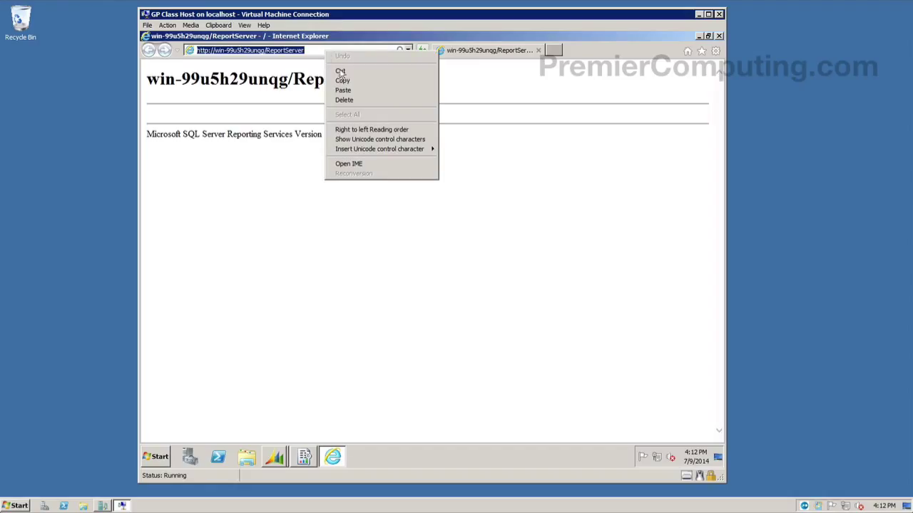
left_click(343, 80)
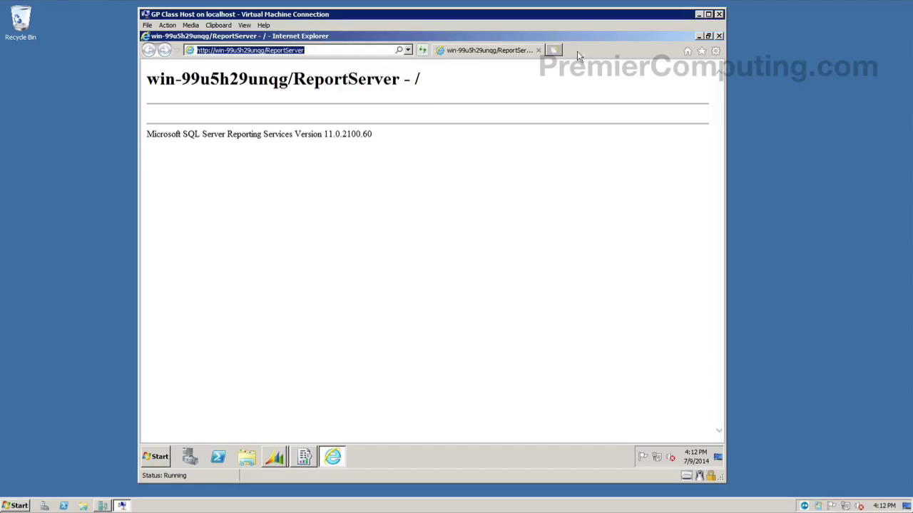
- Close the browser and paste the ReportServer address into Reporting Tools Setup's Report Server URL
left_click(718, 36)
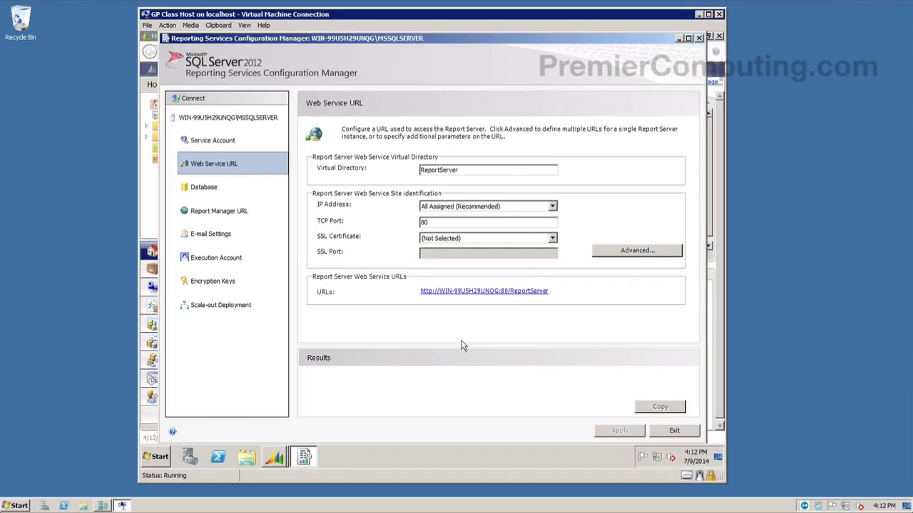
mouse_move(274, 459)
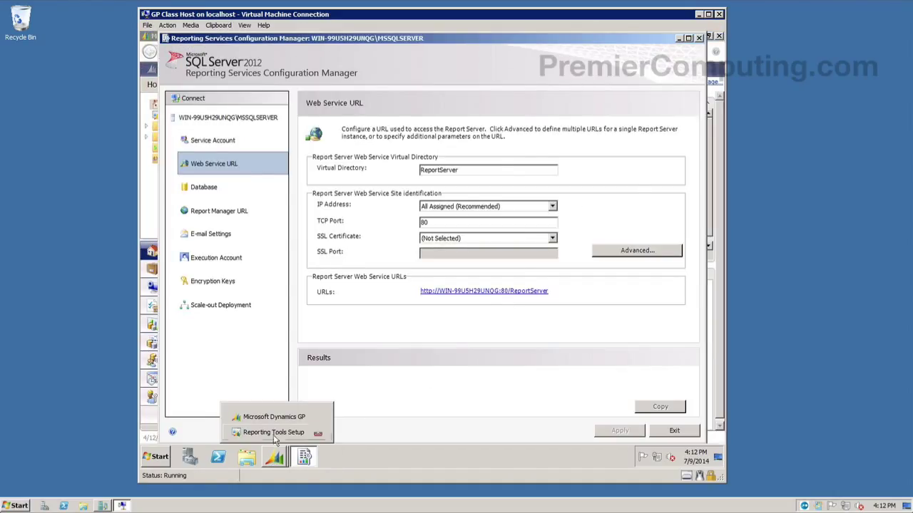
left_click(273, 433)
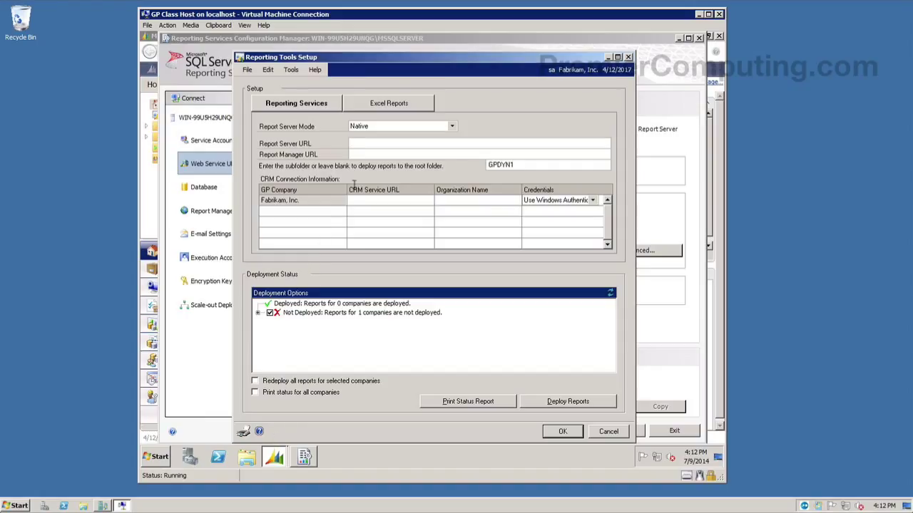
right_click(366, 144)
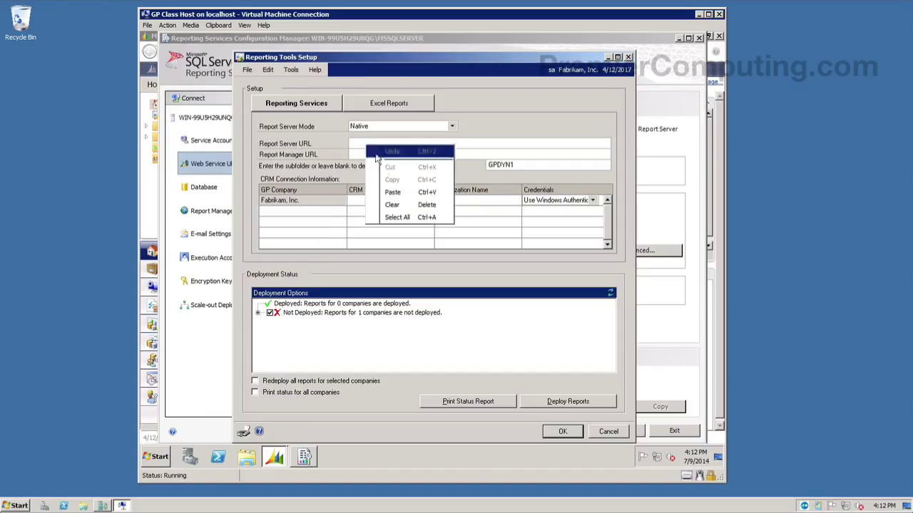
left_click(390, 189)
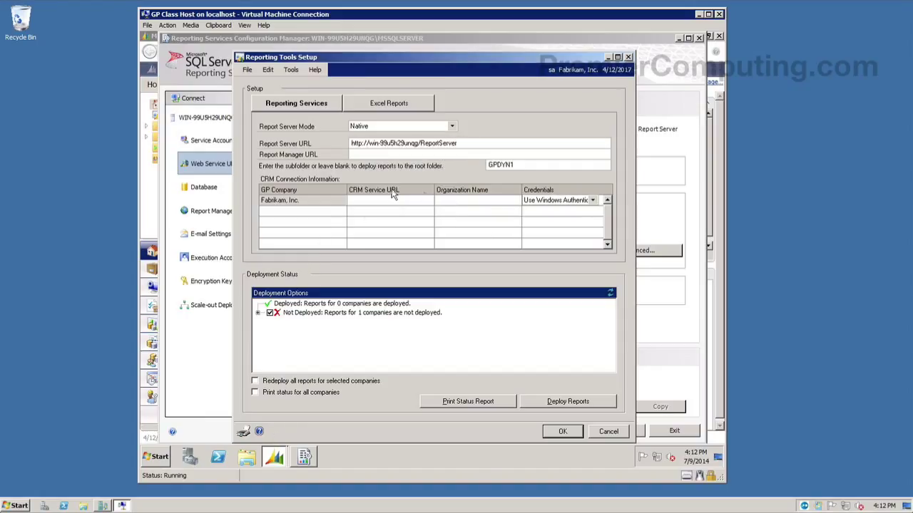
left_click(663, 234)
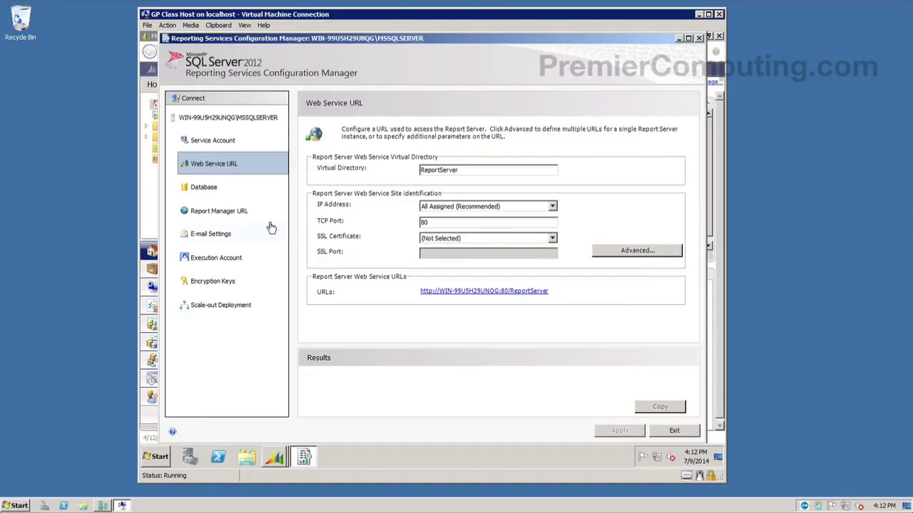
left_click(225, 217)
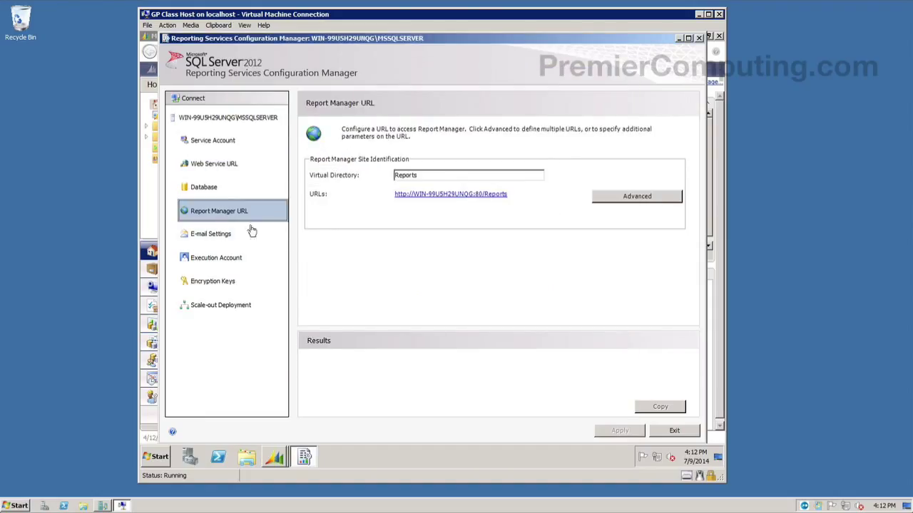
left_click(451, 194)
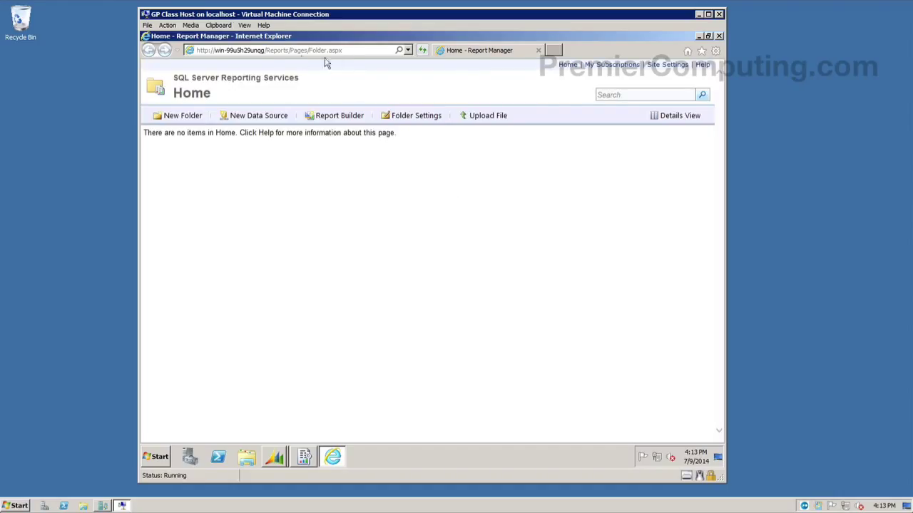
left_click(263, 48)
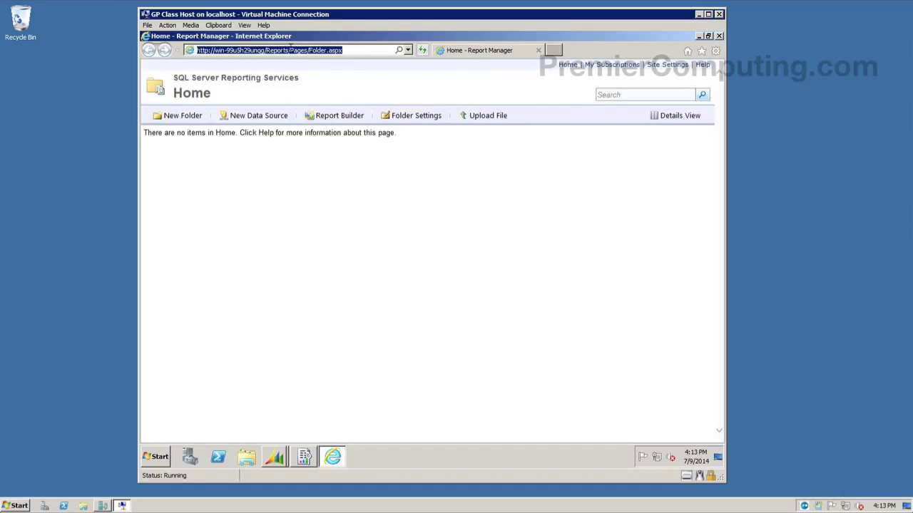
left_click_drag(290, 49, 186, 53)
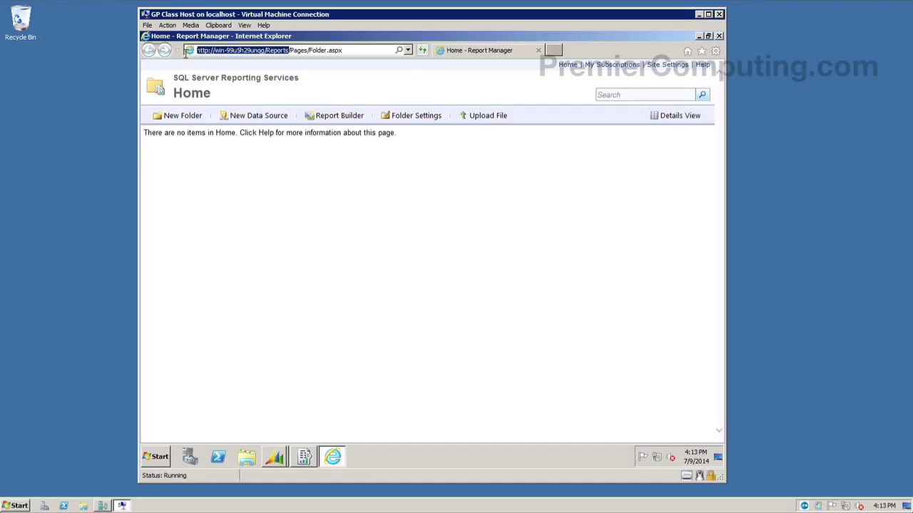
right_click(230, 50)
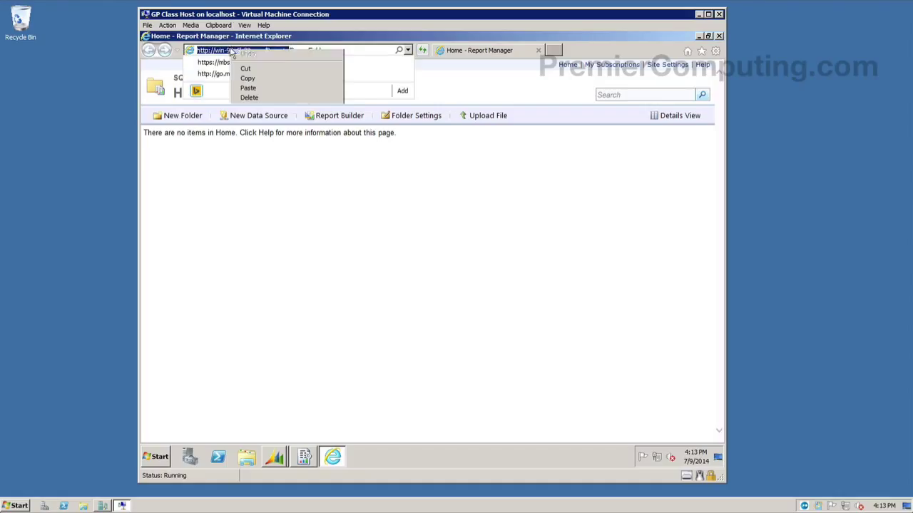
left_click(282, 79)
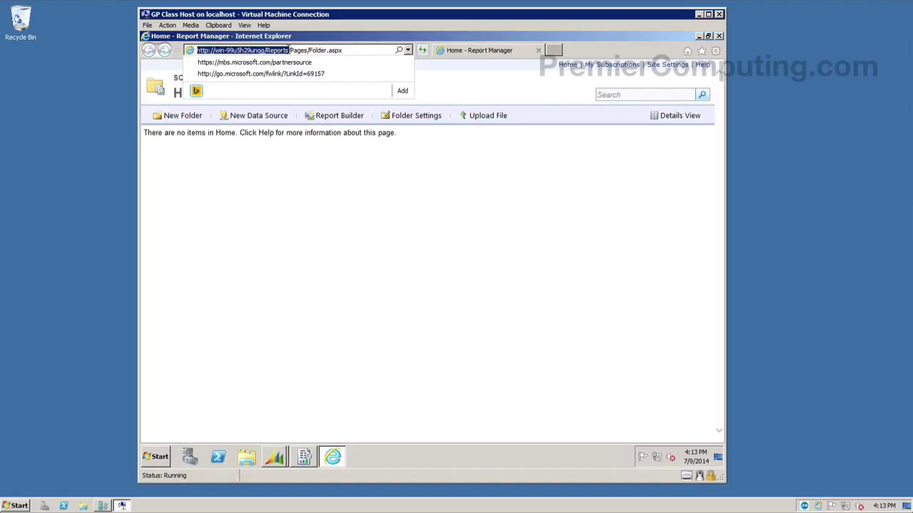
left_click(719, 37)
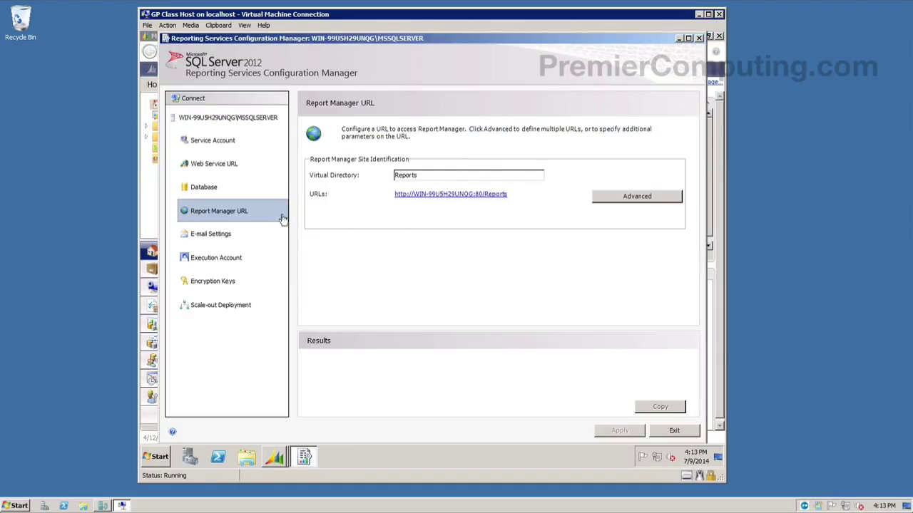
- In Reporting Tools Setup, paste the Reports address as Report Manager URL and rename subfolder GPDYN1 to DynamicsGP
left_click(276, 459)
left_click(273, 432)
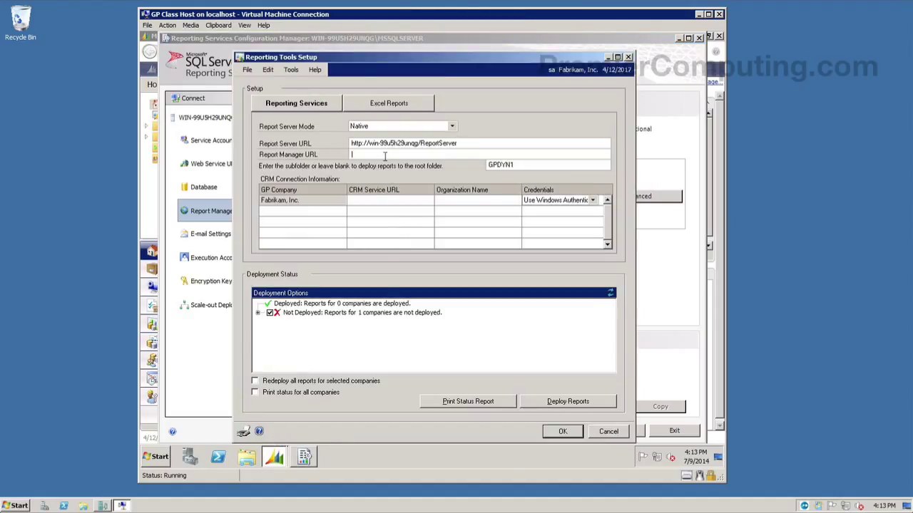
type("h")
key("ctrl+v")
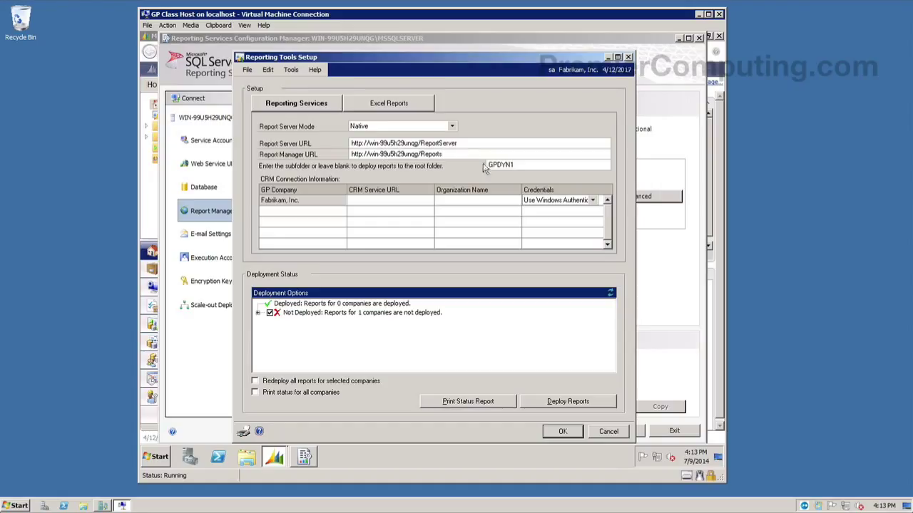
double_click(516, 167)
type("DynamicsGPP")
- Check 'Redeploy all reports for selected companies', start Deploy Reports, and confirm saving the changes
left_click(255, 382)
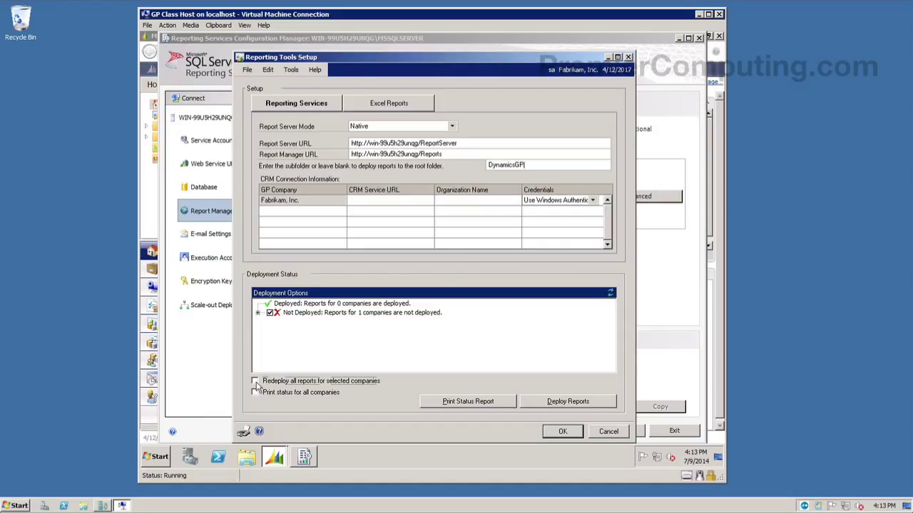
left_click(258, 318)
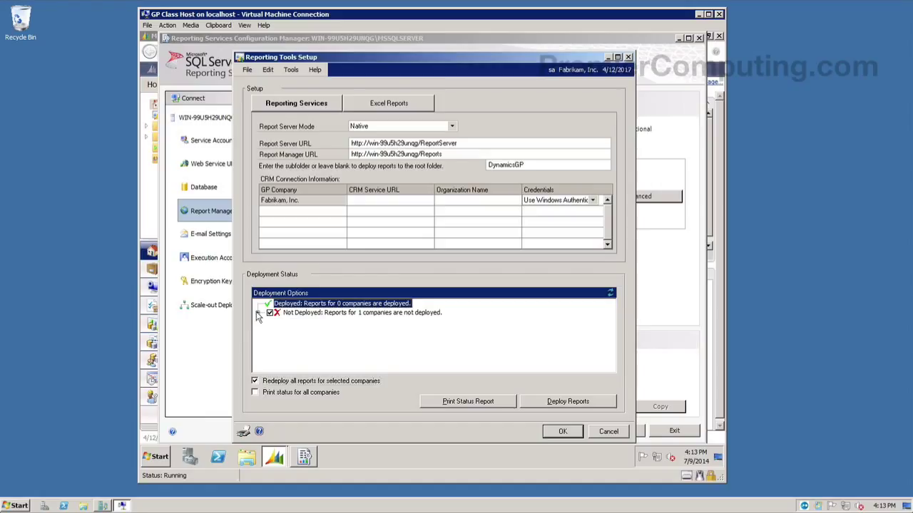
left_click(540, 405)
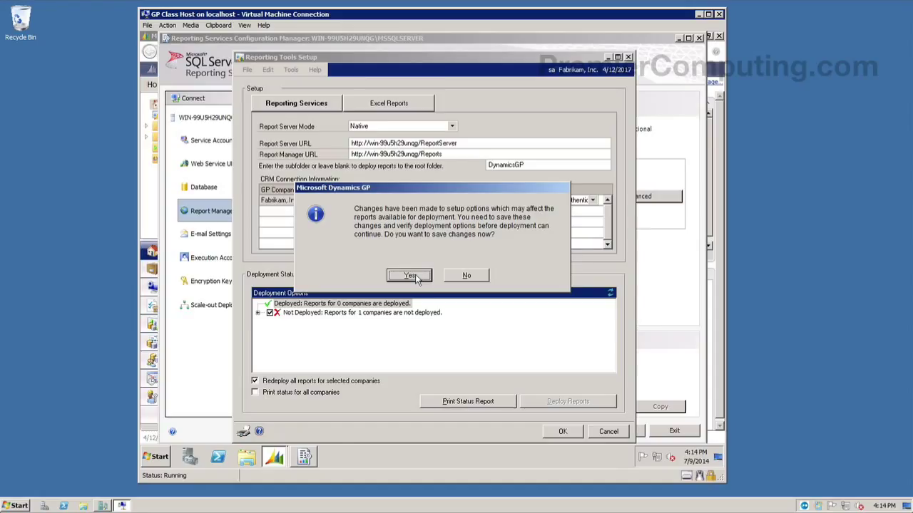
left_click(411, 276)
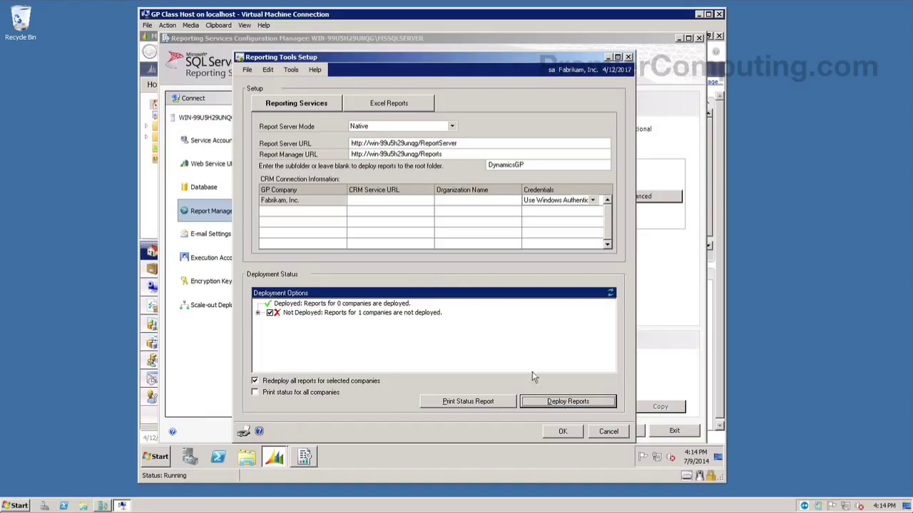
- Deploy the reports until 1 company's reports show as deployed, then close Reporting Tools Setup
left_click(536, 403)
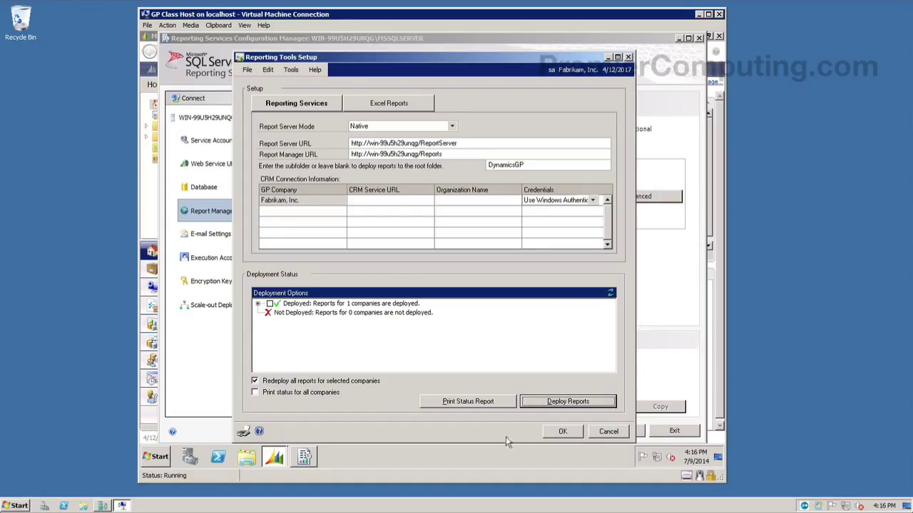
left_click(561, 433)
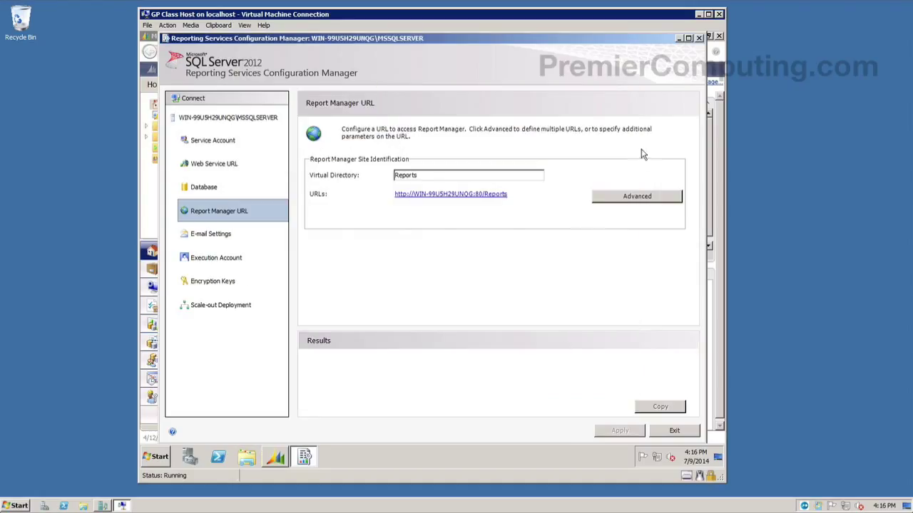
- Close Configuration Manager and Dynamics GP, then open the pasted Reports address from Start search
left_click(699, 38)
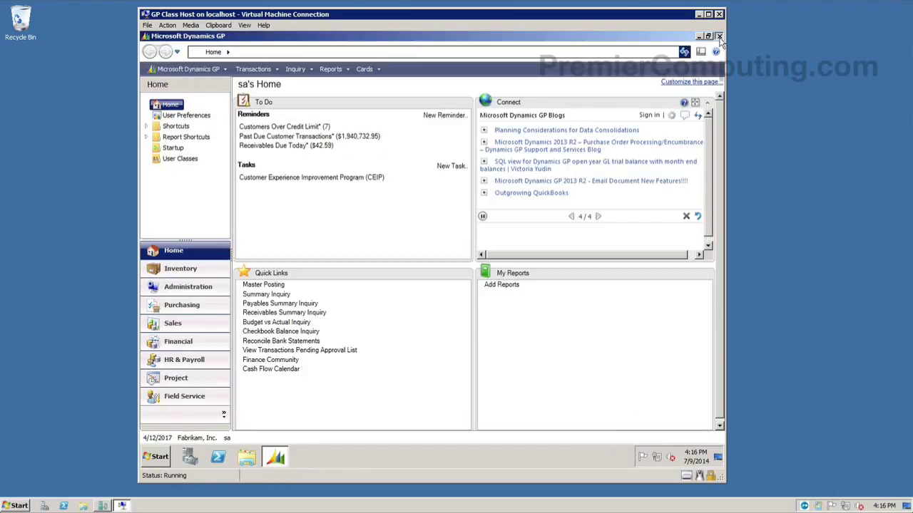
left_click(718, 37)
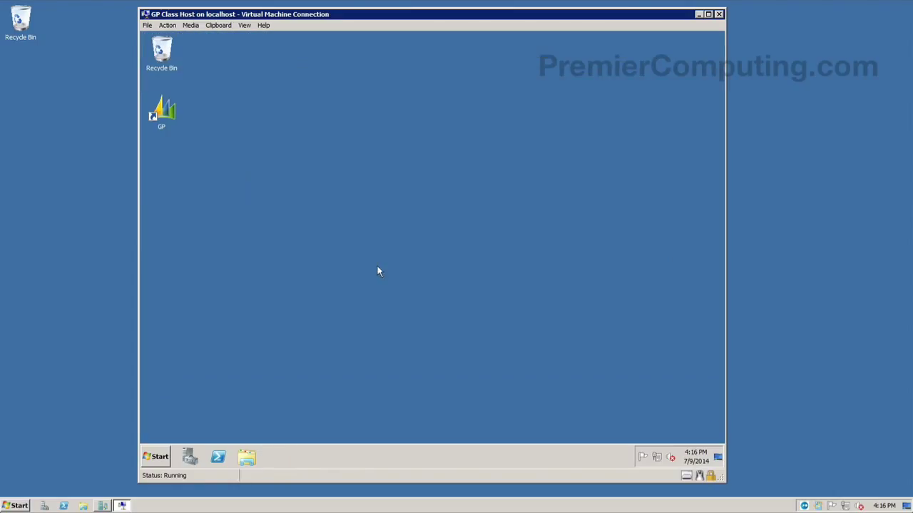
left_click(160, 456)
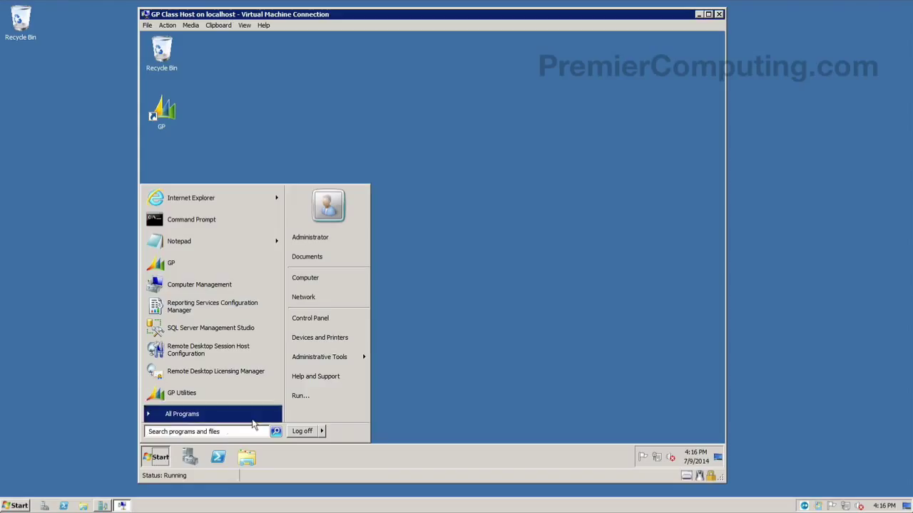
left_click(213, 432)
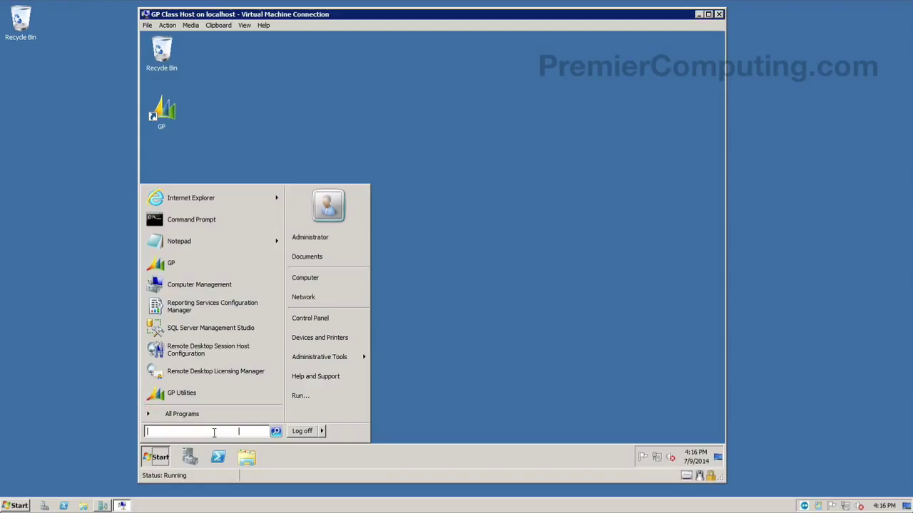
key("ctrl+v")
key("Return")
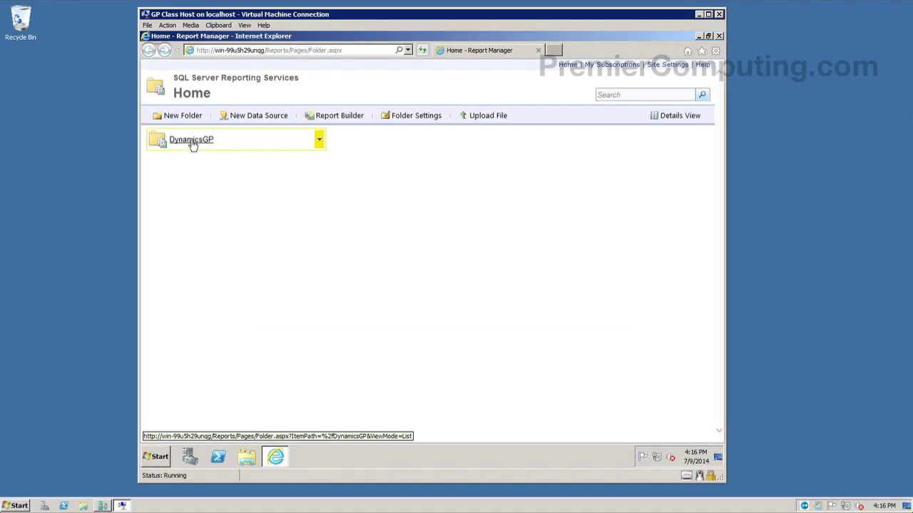
- Browse DynamicsGP > TWO1 > Financial in Report Manager and open the Journal Entry Report
left_click(191, 142)
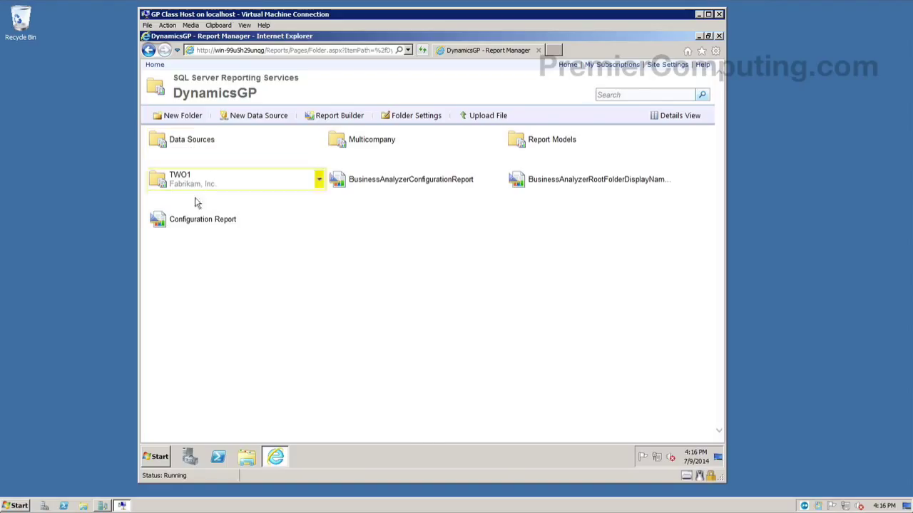
left_click(156, 179)
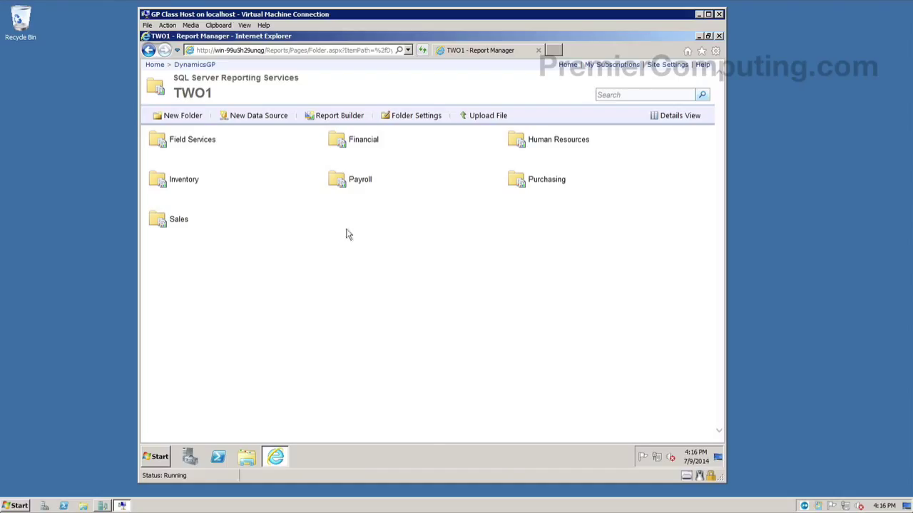
left_click(335, 149)
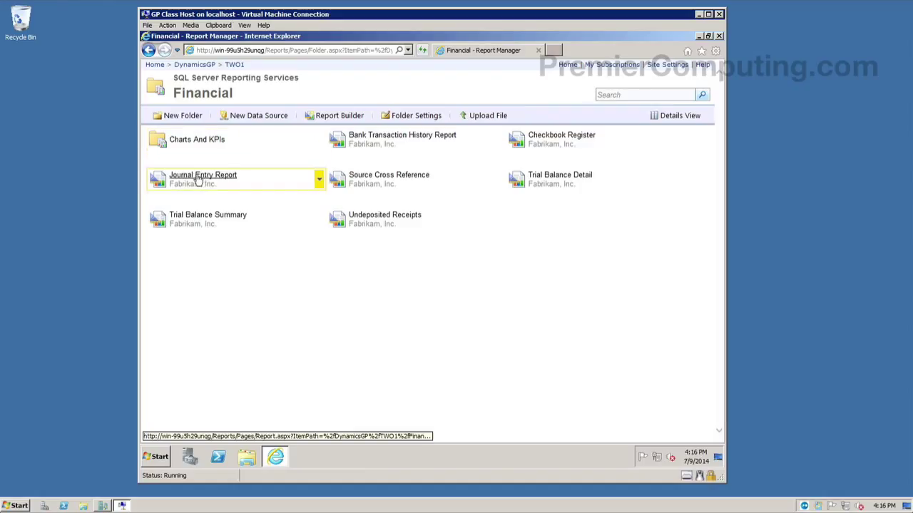
left_click(199, 179)
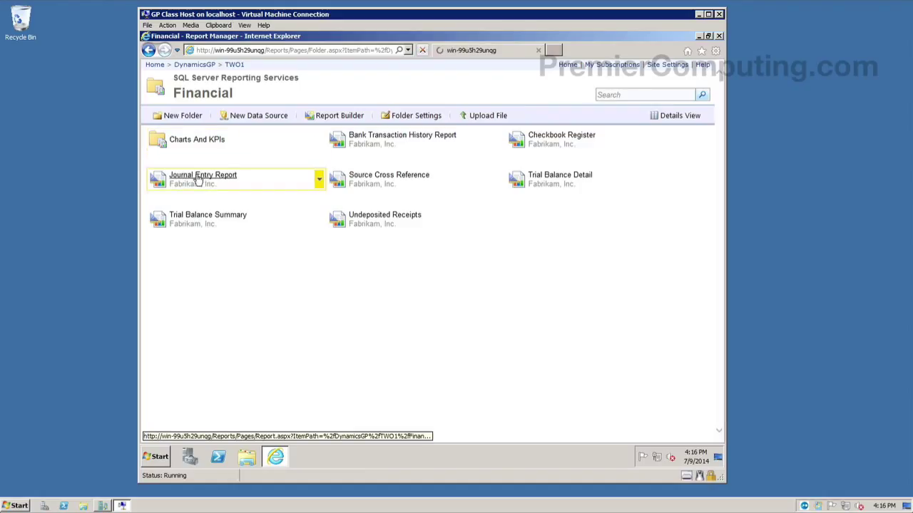